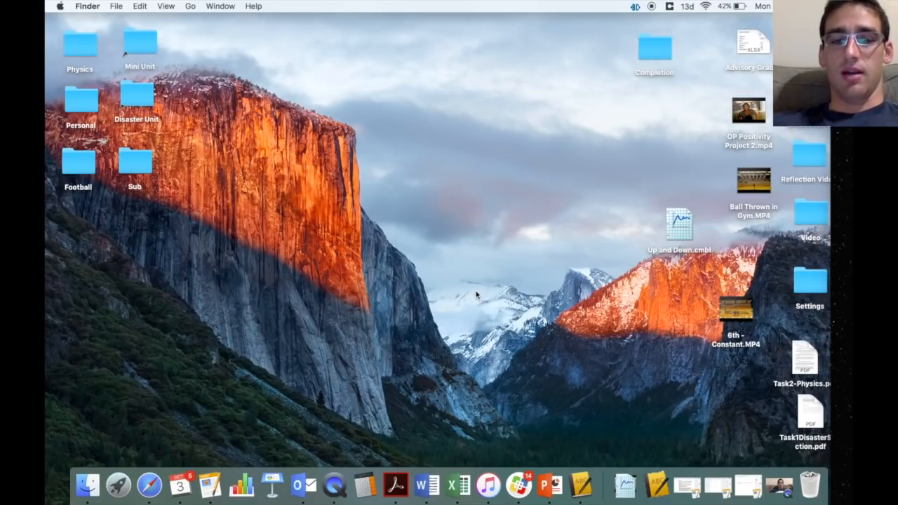
- Open Launchpad over the Finder desktop with the F4 key
{"action": "key", "text": "F4"}
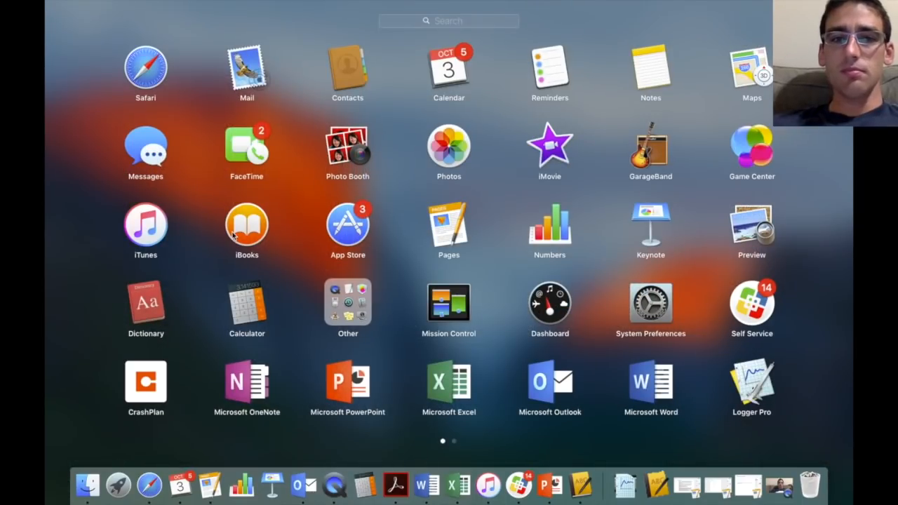
- Open Self Service and log in with the school username and password
{"action": "left_click", "coordinate": [752, 307]}
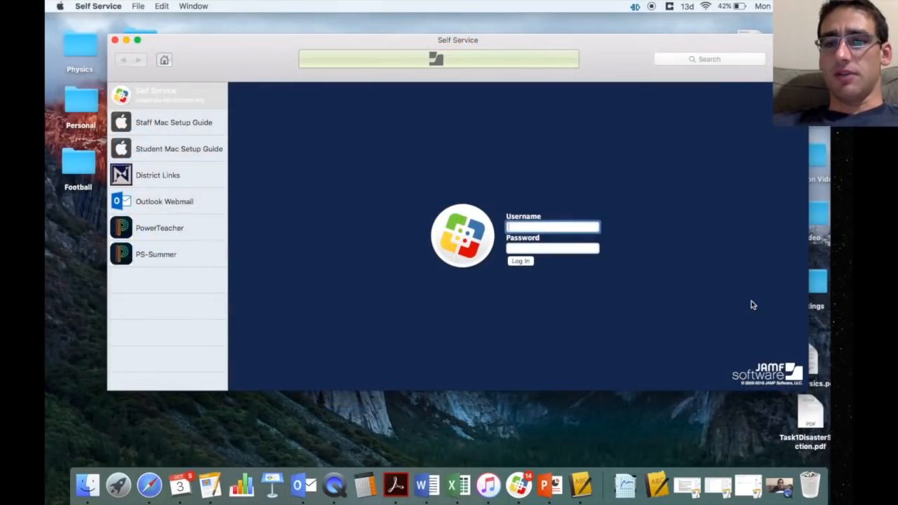
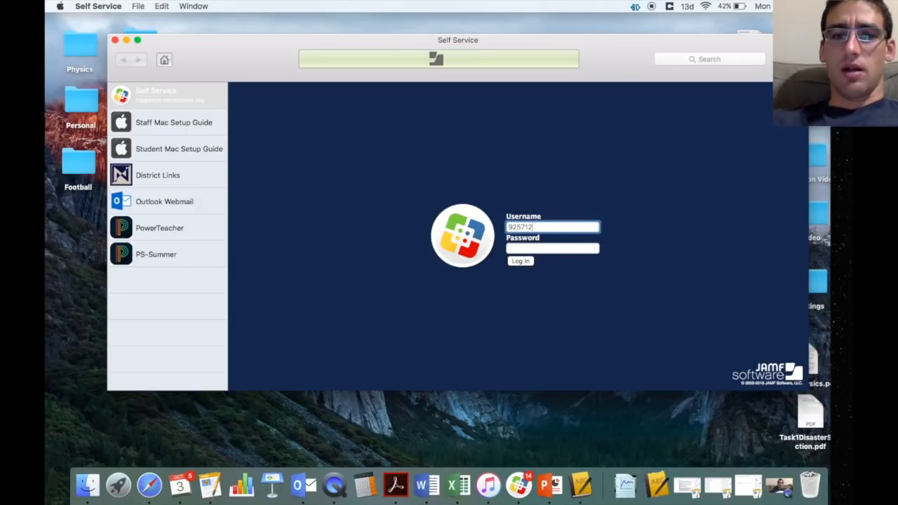
{"action": "key", "text": "Tab"}
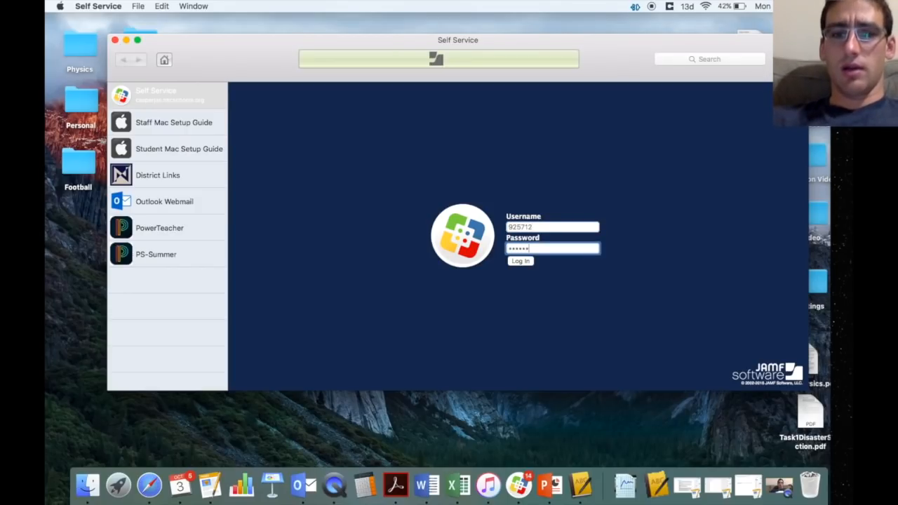
{"action": "key", "text": "Return"}
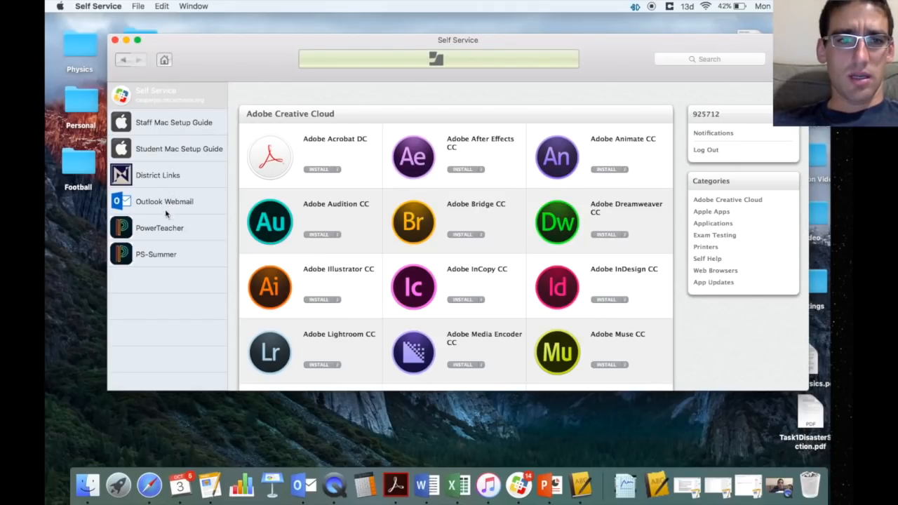
- Browse the Applications category to find Logger Pro, then close Self Service and return to Launchpad
{"action": "scroll", "coordinate": [383, 224], "scroll_direction": "down", "scroll_amount": 5}
{"action": "scroll", "coordinate": [383, 225], "scroll_direction": "up", "scroll_amount": 5}
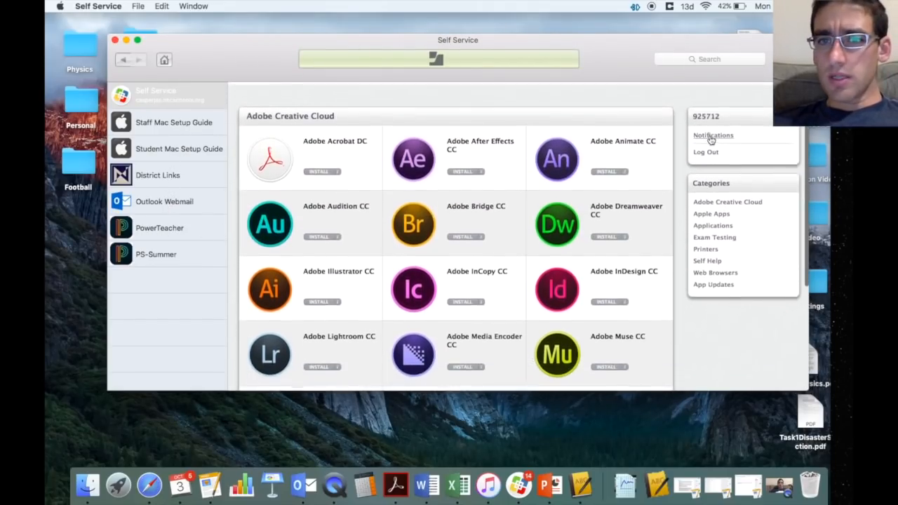
{"action": "left_click", "coordinate": [716, 223]}
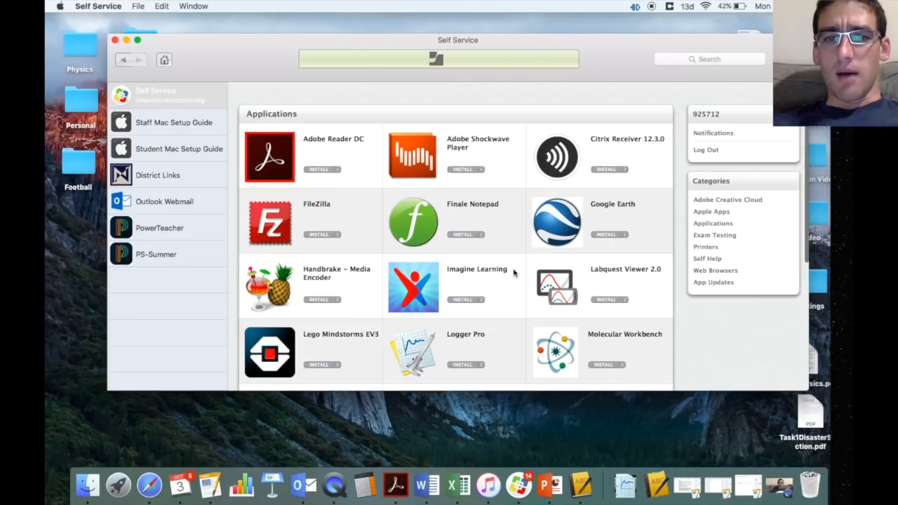
{"action": "scroll", "coordinate": [516, 273], "scroll_direction": "down", "scroll_amount": 2}
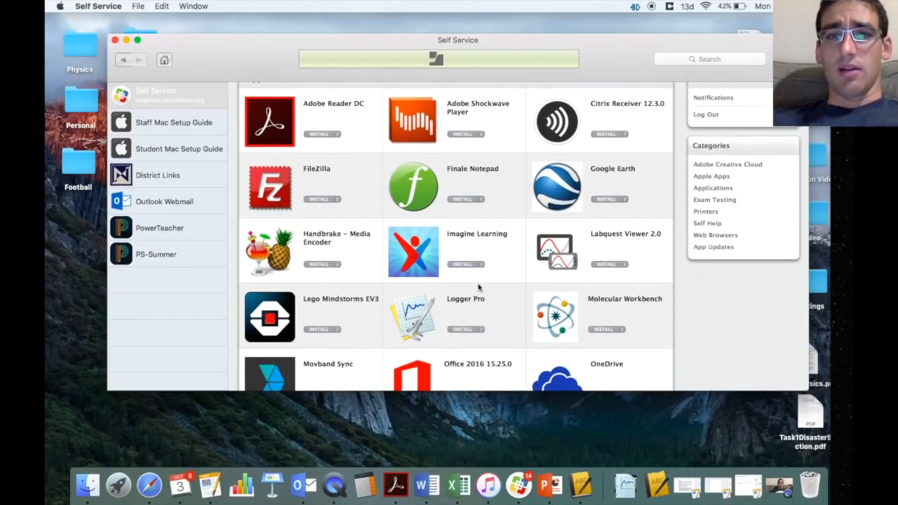
{"action": "scroll", "coordinate": [478, 316], "scroll_direction": "down", "scroll_amount": 10}
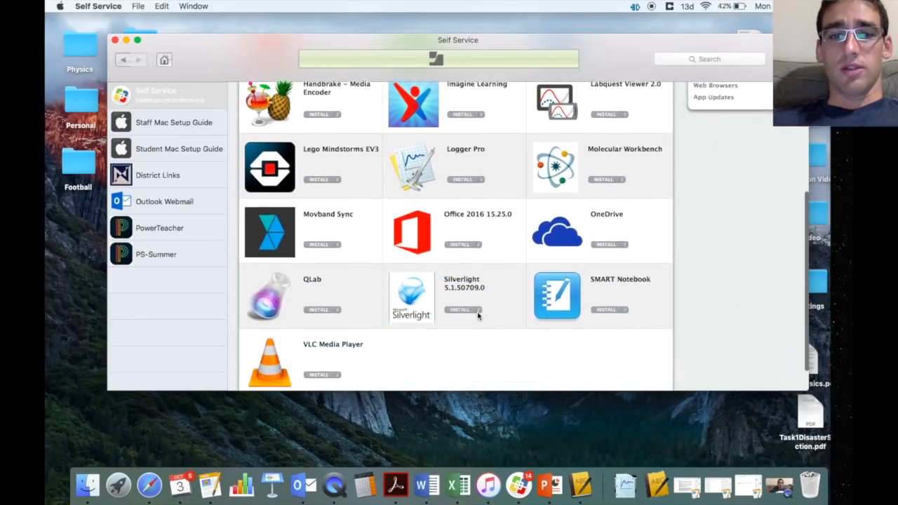
{"action": "scroll", "coordinate": [478, 316], "scroll_direction": "up", "scroll_amount": 3}
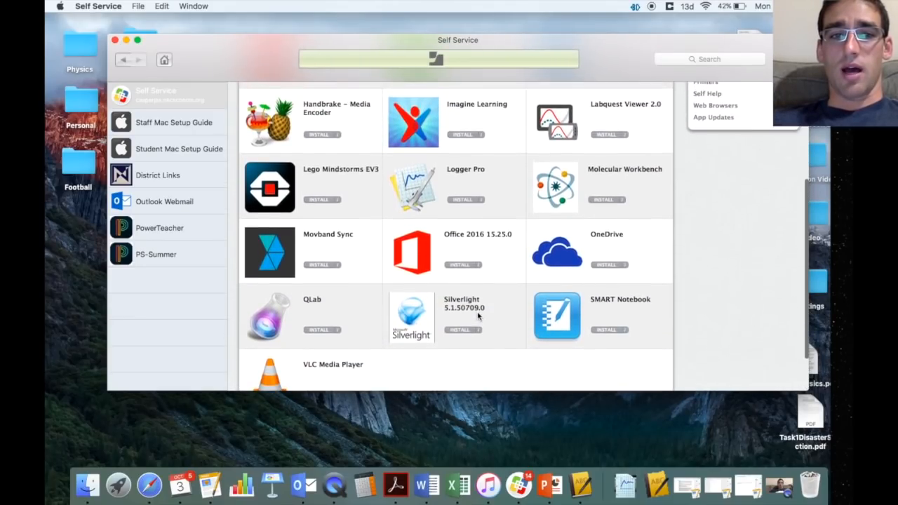
{"action": "scroll", "coordinate": [478, 315], "scroll_direction": "up", "scroll_amount": 2}
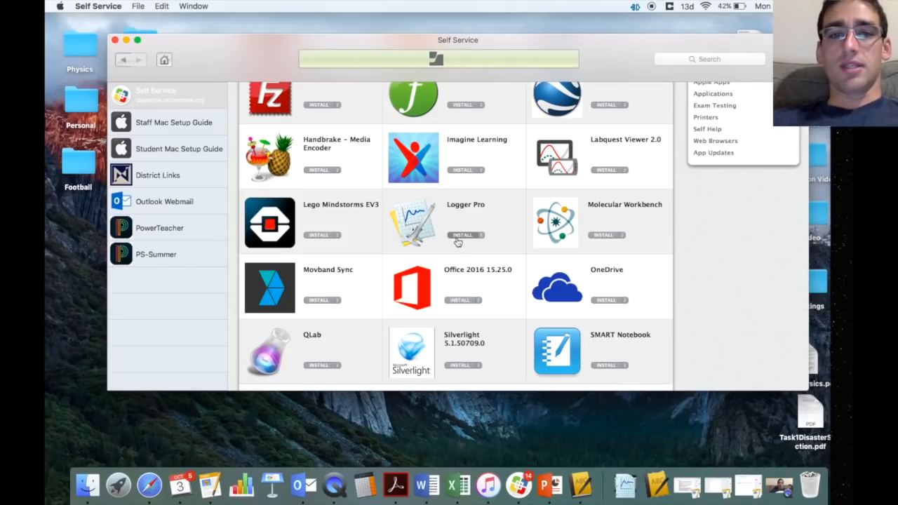
{"action": "left_click", "coordinate": [115, 41]}
{"action": "key", "text": "F4"}
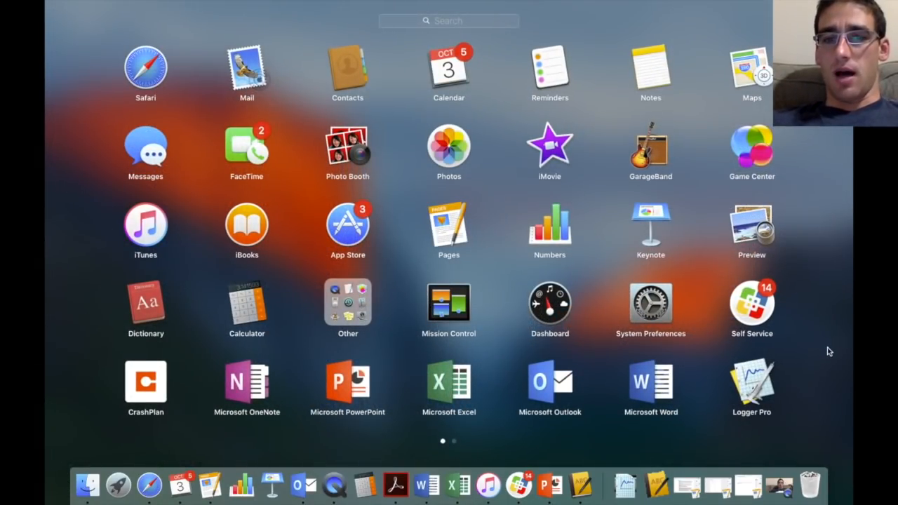
- Search Launchpad for 'logger' and launch Logger Pro
{"action": "left_click", "coordinate": [438, 25]}
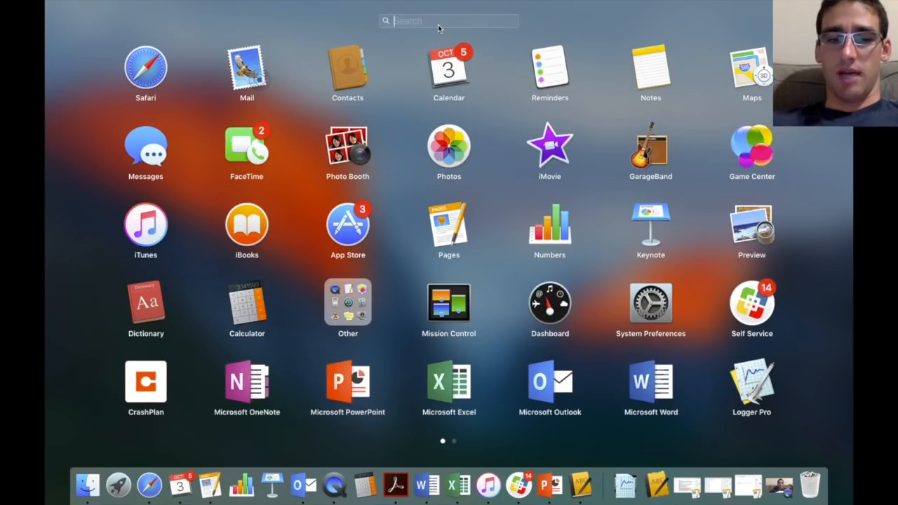
{"action": "type", "text": "logger"}
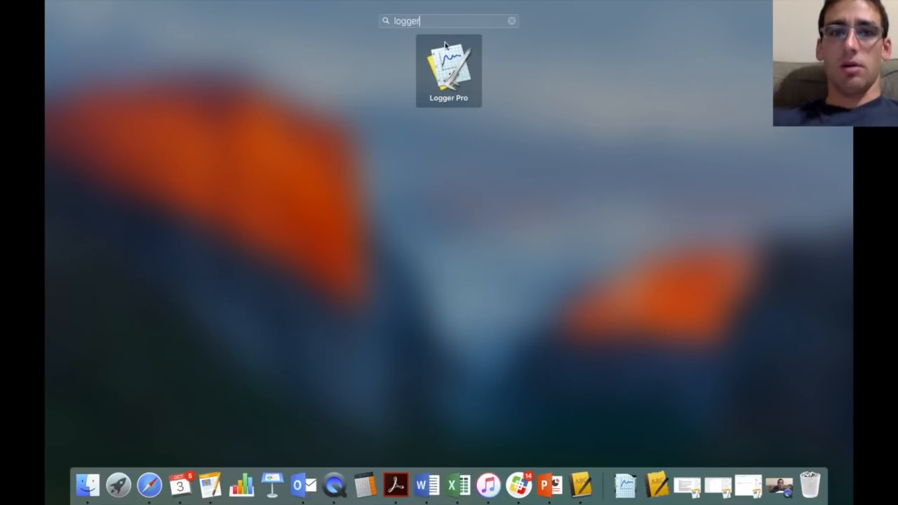
{"action": "left_click", "coordinate": [451, 79]}
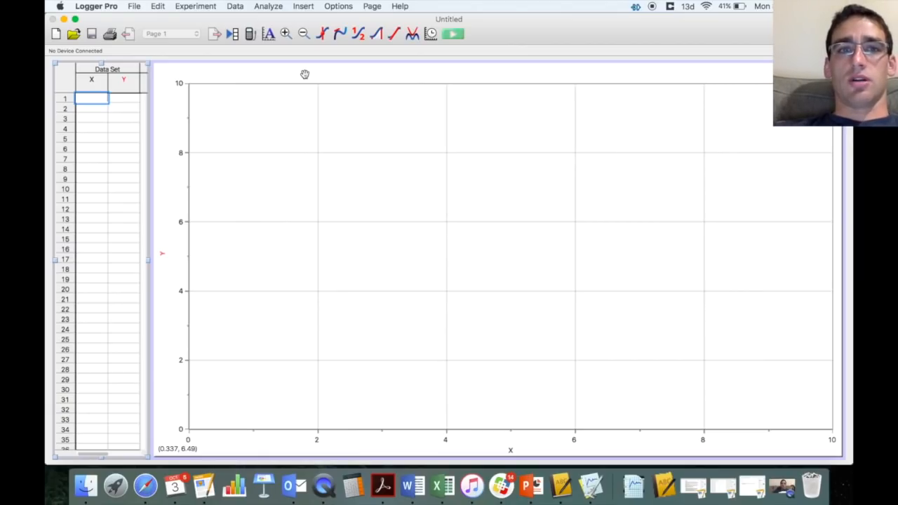
- Insert the movie '6th - Constant.MP4' from the Desktop into the document
{"action": "left_click", "coordinate": [302, 6]}
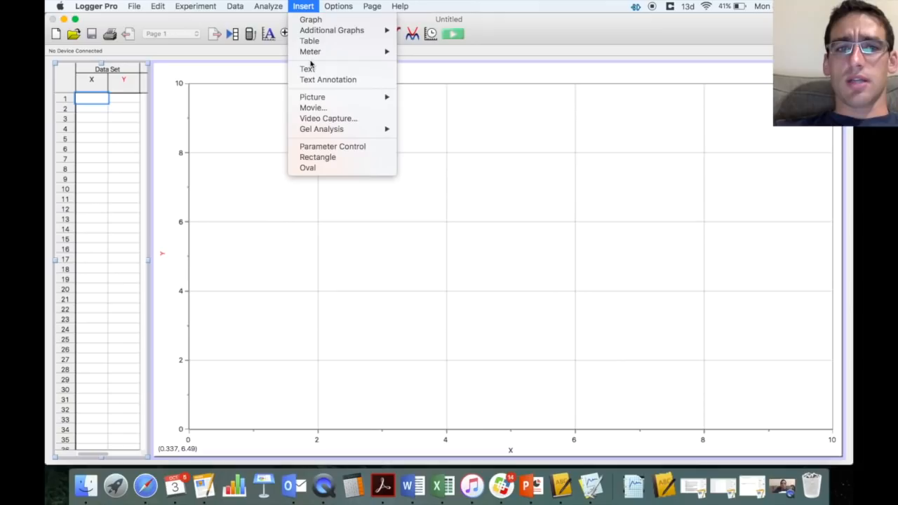
{"action": "left_click", "coordinate": [321, 109]}
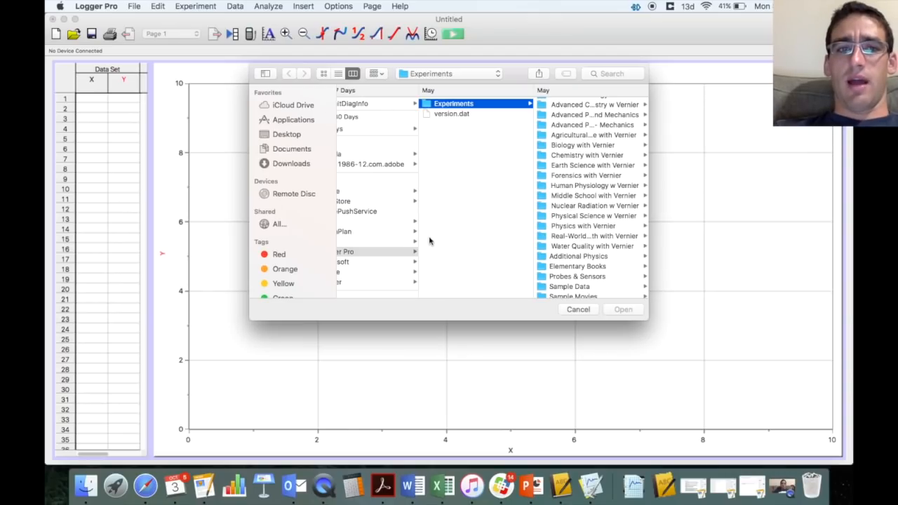
{"action": "left_click", "coordinate": [295, 138]}
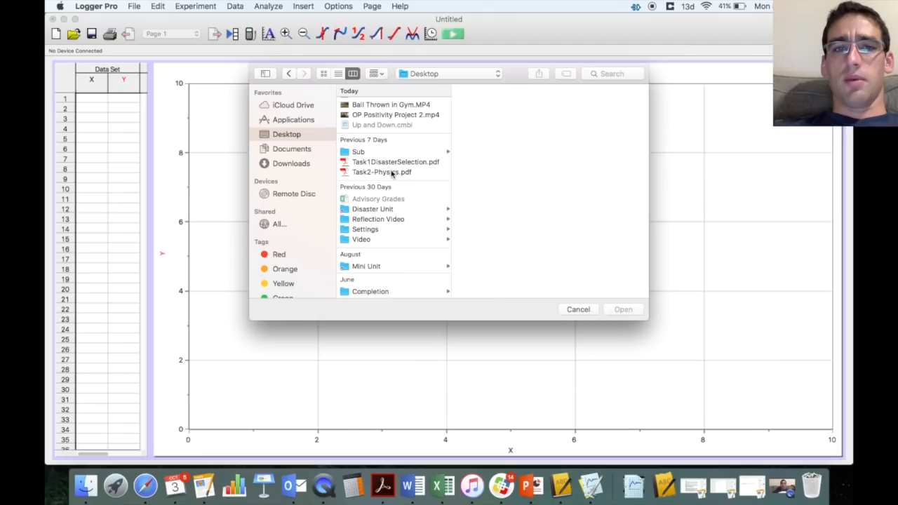
{"action": "scroll", "coordinate": [395, 169], "scroll_direction": "up", "scroll_amount": 1}
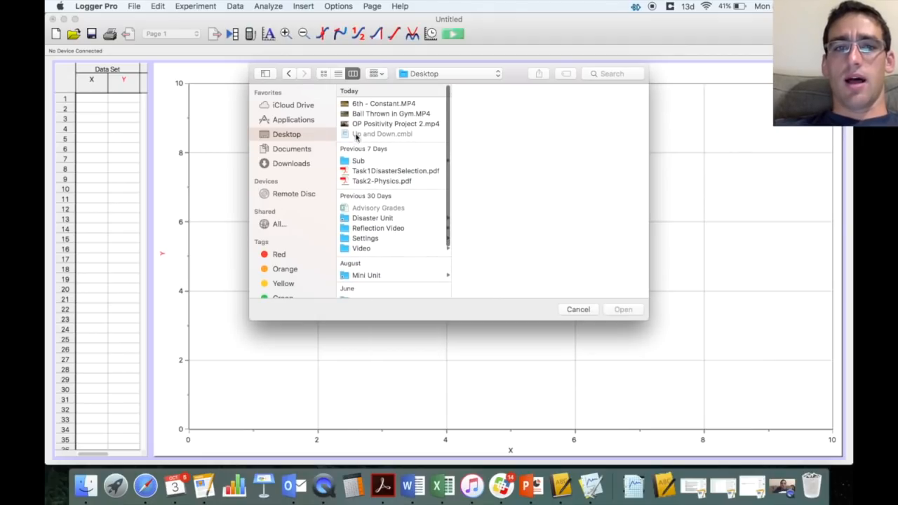
{"action": "left_click", "coordinate": [382, 106]}
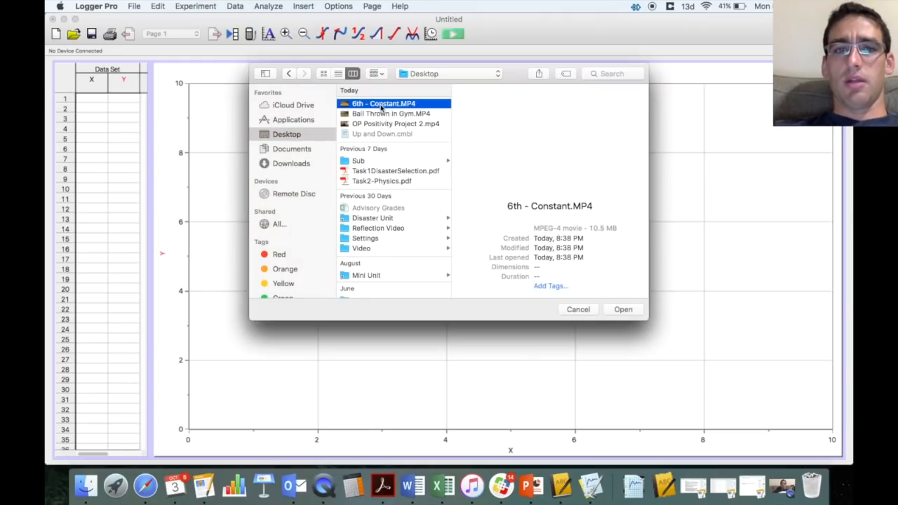
{"action": "double_click", "coordinate": [381, 105]}
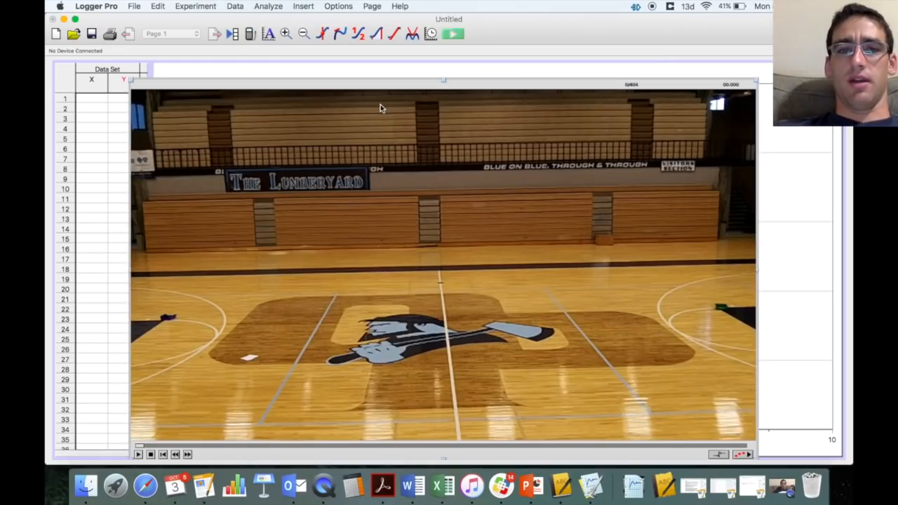
- Nudge the movie up on the page, then play and stop it where the runner appears
{"action": "left_click_drag", "start_coordinate": [427, 83], "coordinate": [426, 68]}
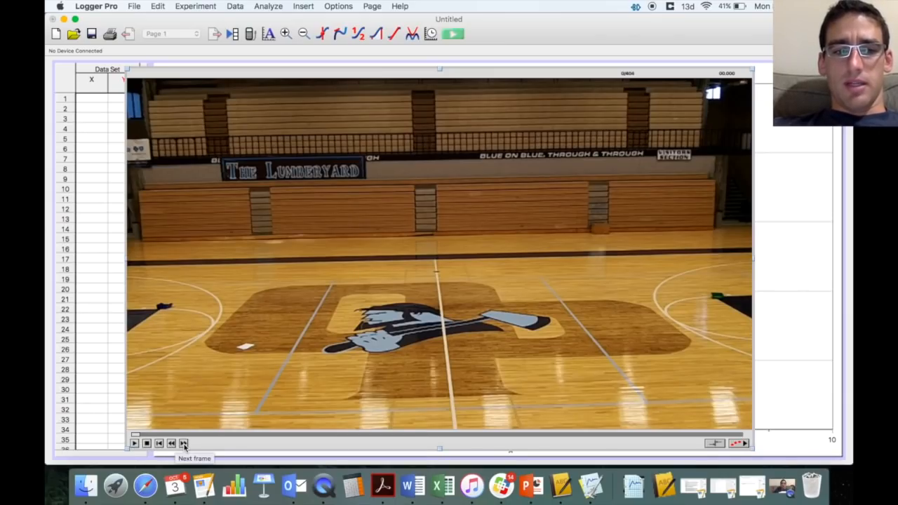
{"action": "left_click", "coordinate": [135, 444]}
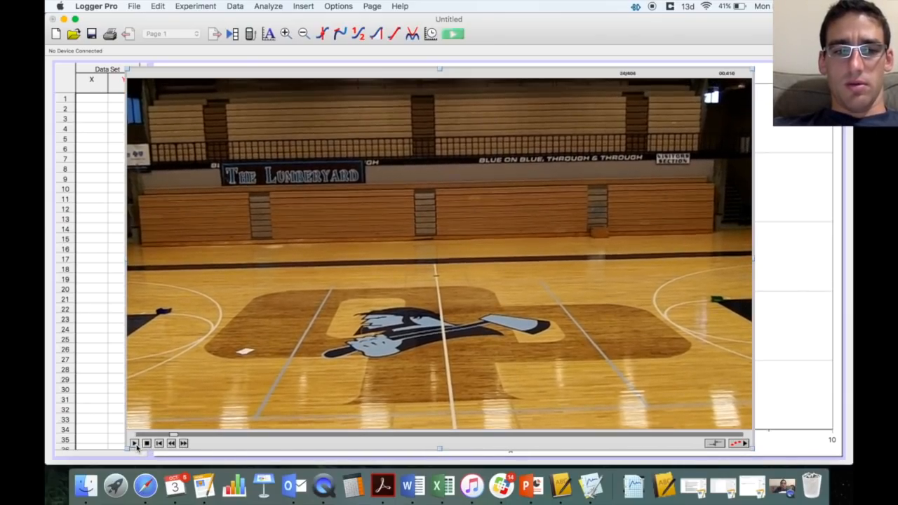
{"action": "left_click", "coordinate": [146, 444]}
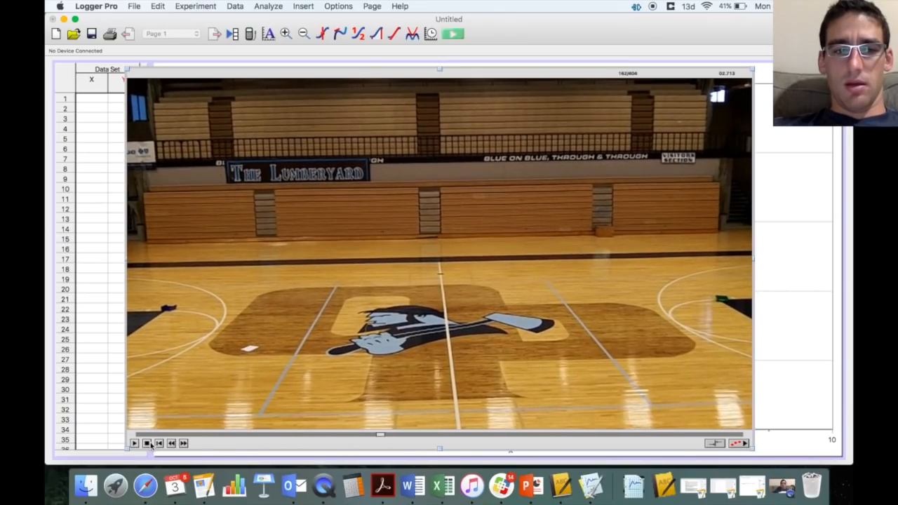
{"action": "left_click", "coordinate": [148, 444]}
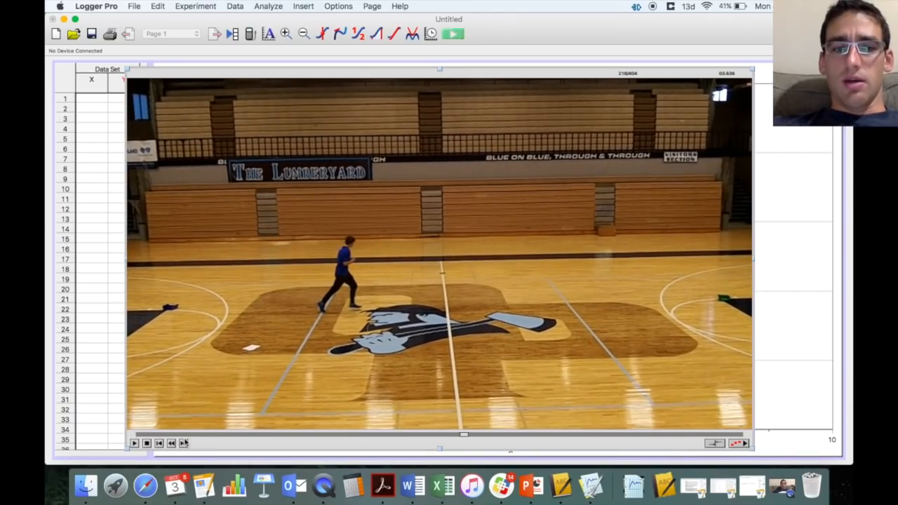
- Step the movie forward five frames and back five to cue frame 216
{"action": "left_click", "coordinate": [184, 444]}
{"action": "left_click", "coordinate": [184, 443]}
{"action": "left_click", "coordinate": [184, 443]}
{"action": "left_click", "coordinate": [184, 443]}
{"action": "left_click", "coordinate": [183, 443]}
{"action": "left_click", "coordinate": [171, 444]}
{"action": "left_click", "coordinate": [171, 443]}
{"action": "left_click", "coordinate": [171, 444]}
{"action": "left_click", "coordinate": [172, 444]}
{"action": "left_click", "coordinate": [171, 444]}
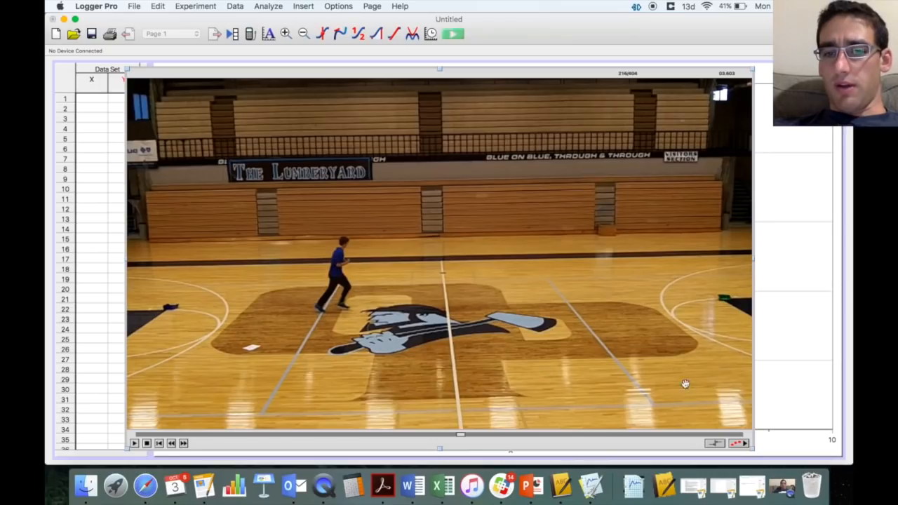
- Enable video analysis, rewind the clip, and advance four frames until the runner enters
{"action": "left_click", "coordinate": [742, 443]}
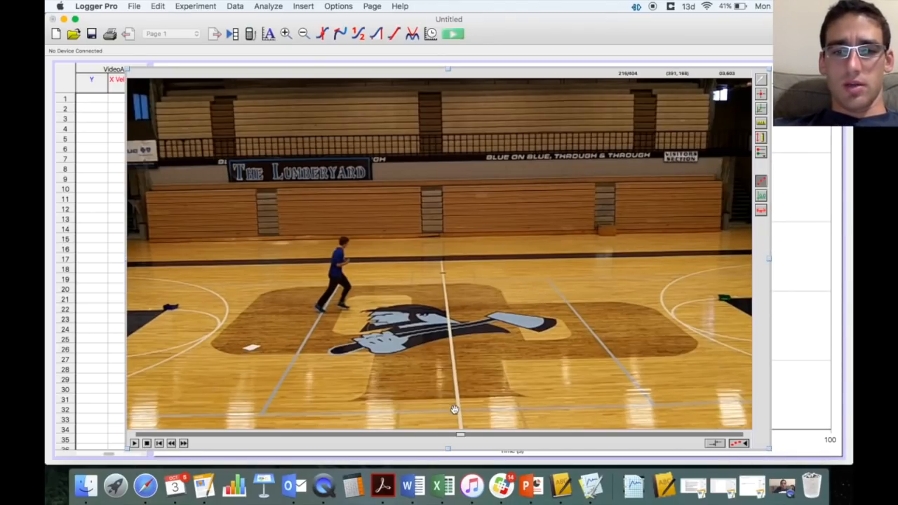
{"action": "left_click_drag", "start_coordinate": [459, 435], "coordinate": [360, 438]}
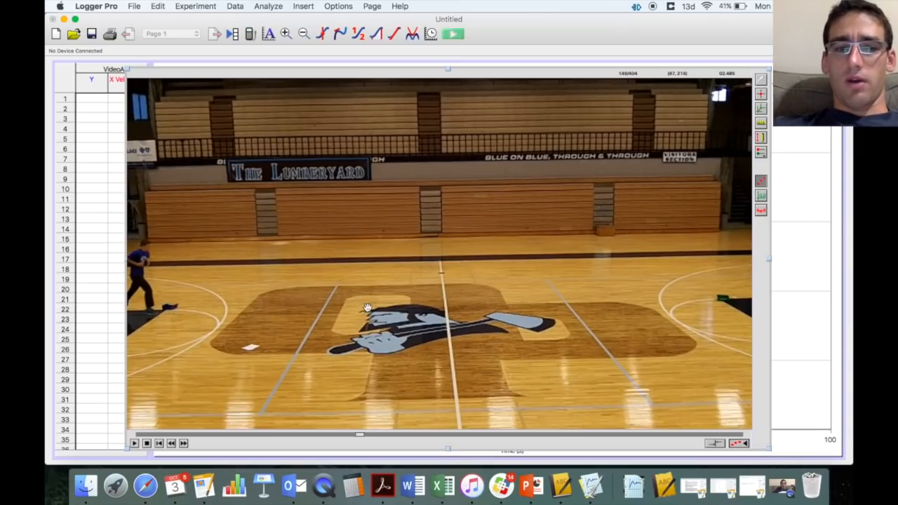
{"action": "left_click", "coordinate": [184, 445]}
{"action": "left_click", "coordinate": [184, 445]}
{"action": "left_click", "coordinate": [184, 445]}
{"action": "left_click", "coordinate": [185, 445]}
{"action": "left_click", "coordinate": [184, 445]}
{"action": "left_click", "coordinate": [185, 445]}
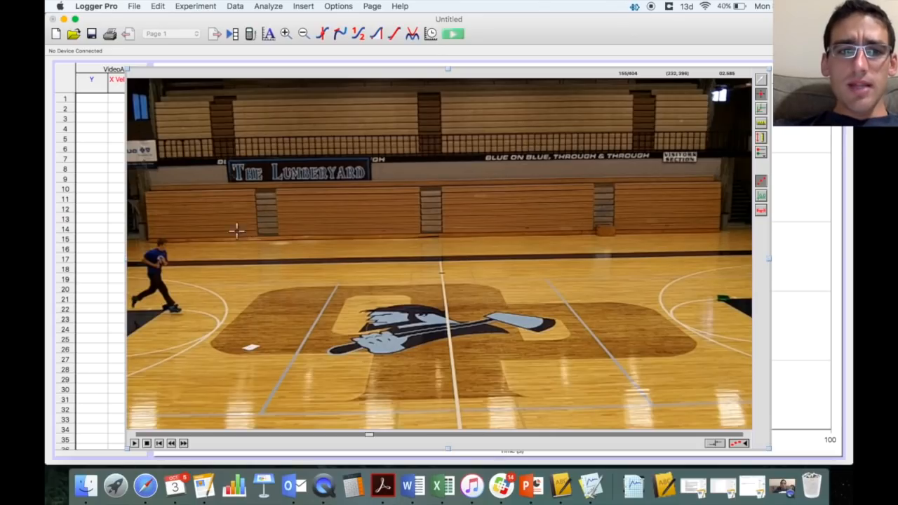
- Mark the runner's head in the first four positions, advancing frames between marks
{"action": "left_click", "coordinate": [161, 243]}
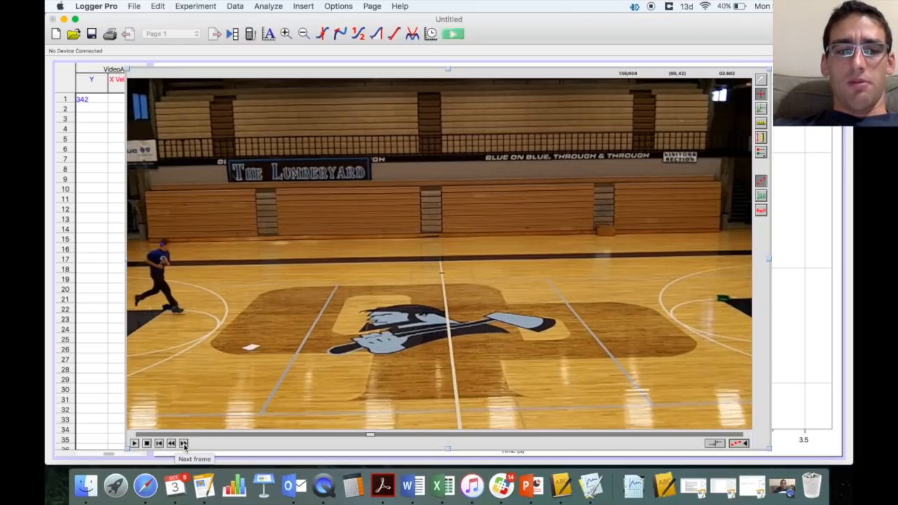
{"action": "left_click", "coordinate": [184, 443]}
{"action": "left_click", "coordinate": [184, 444]}
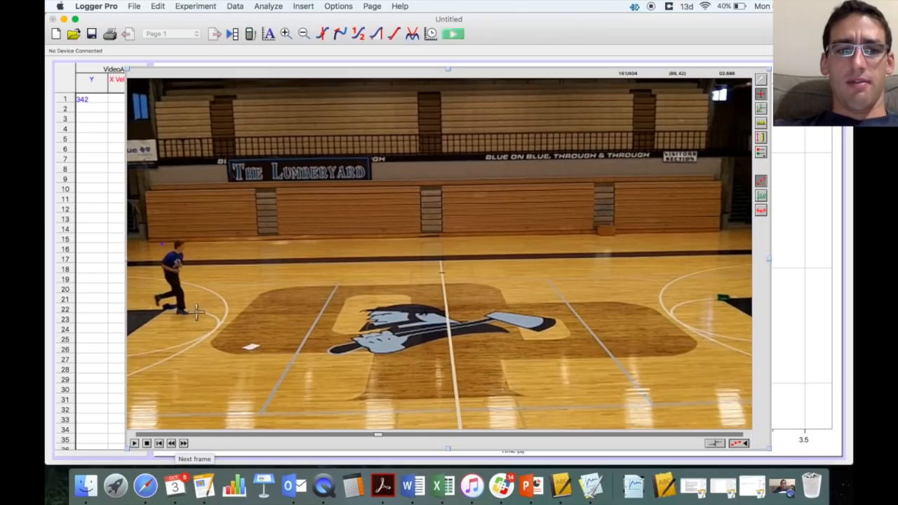
{"action": "left_click", "coordinate": [179, 243]}
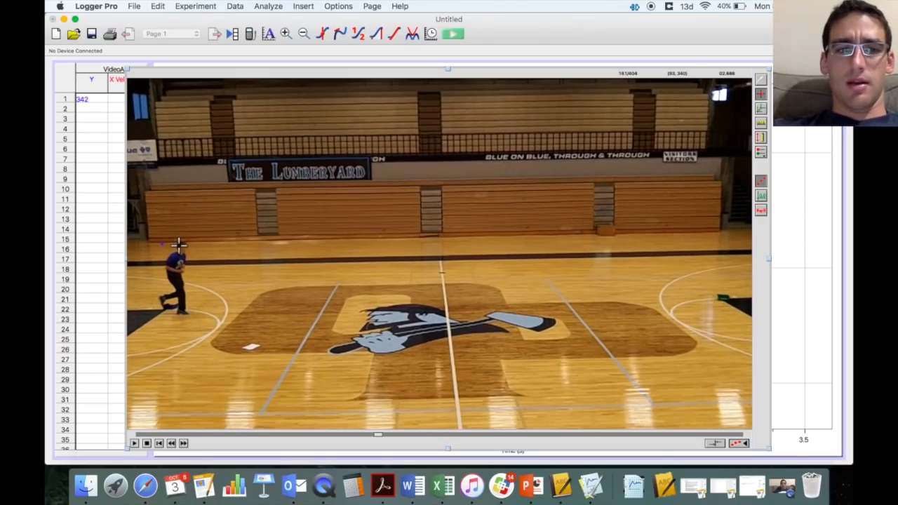
{"action": "left_click", "coordinate": [179, 243]}
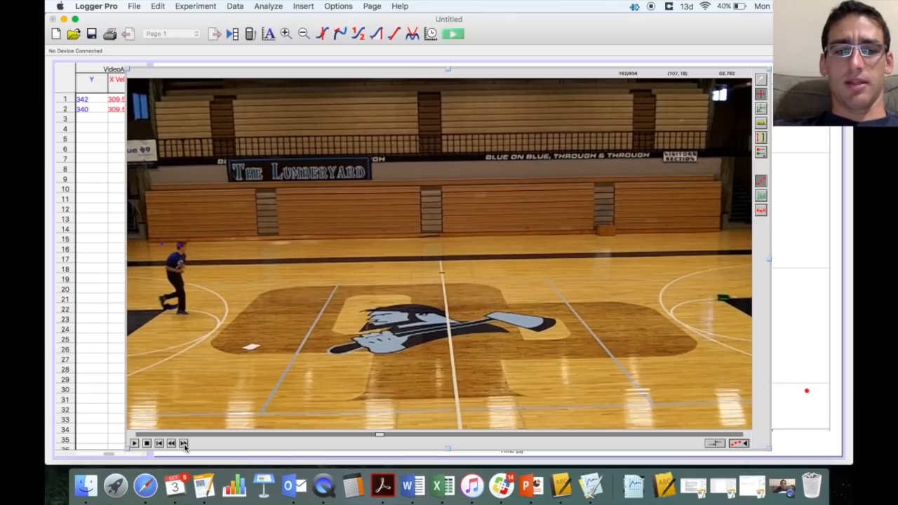
{"action": "left_click", "coordinate": [184, 444]}
{"action": "left_click", "coordinate": [184, 444]}
{"action": "left_click", "coordinate": [184, 443]}
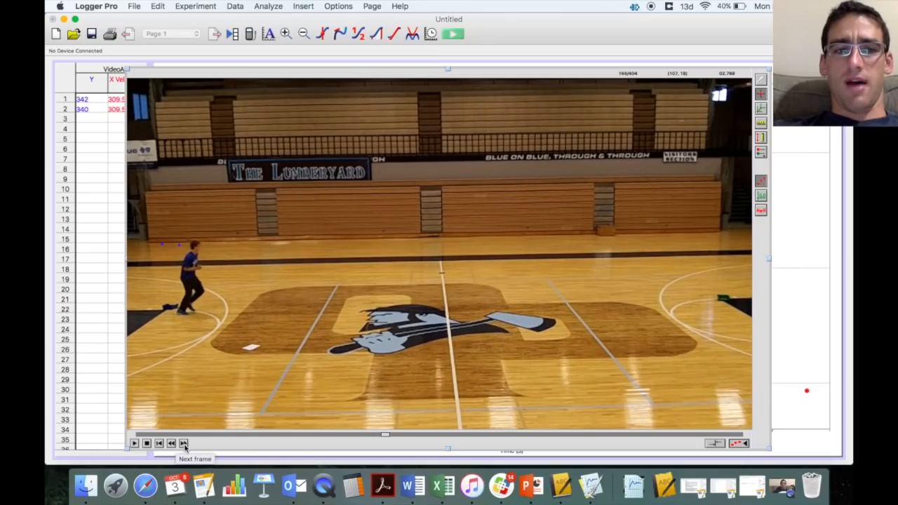
{"action": "left_click", "coordinate": [194, 245]}
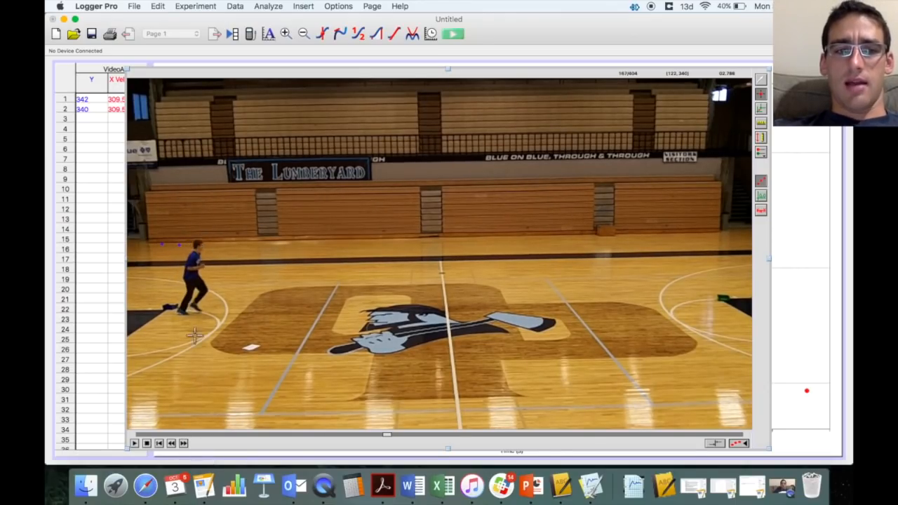
{"action": "left_click", "coordinate": [184, 443]}
{"action": "left_click", "coordinate": [183, 444]}
{"action": "left_click", "coordinate": [184, 444]}
{"action": "left_click", "coordinate": [184, 444]}
{"action": "left_click", "coordinate": [184, 444]}
{"action": "left_click", "coordinate": [184, 444]}
{"action": "left_click", "coordinate": [213, 241]}
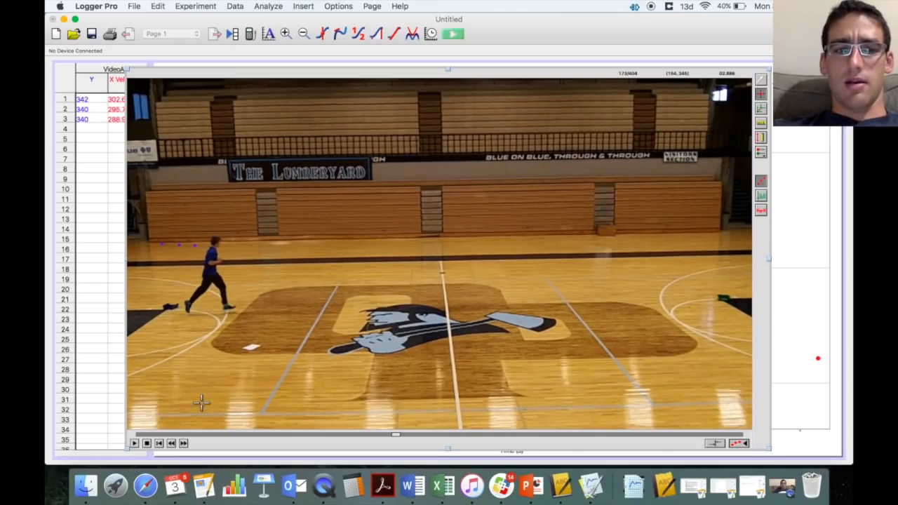
- Mark the runner's head in four more frames, filling rows 5–8 of the table
{"action": "left_click", "coordinate": [184, 443]}
{"action": "left_click", "coordinate": [184, 444]}
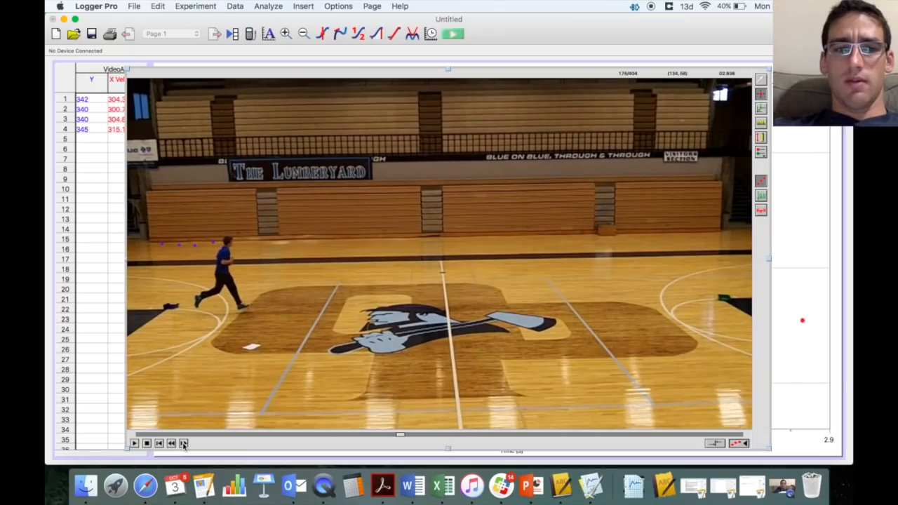
{"action": "left_click", "coordinate": [232, 242]}
{"action": "left_click", "coordinate": [184, 444]}
{"action": "left_click", "coordinate": [183, 443]}
{"action": "left_click", "coordinate": [184, 443]}
{"action": "left_click", "coordinate": [184, 444]}
{"action": "left_click", "coordinate": [184, 444]}
{"action": "left_click", "coordinate": [184, 444]}
{"action": "left_click", "coordinate": [183, 443]}
{"action": "left_click", "coordinate": [184, 444]}
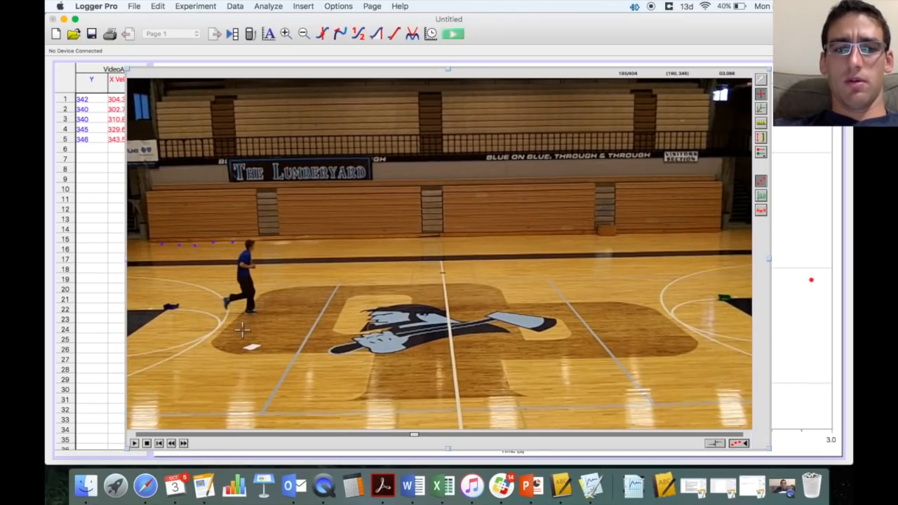
{"action": "left_click", "coordinate": [250, 243]}
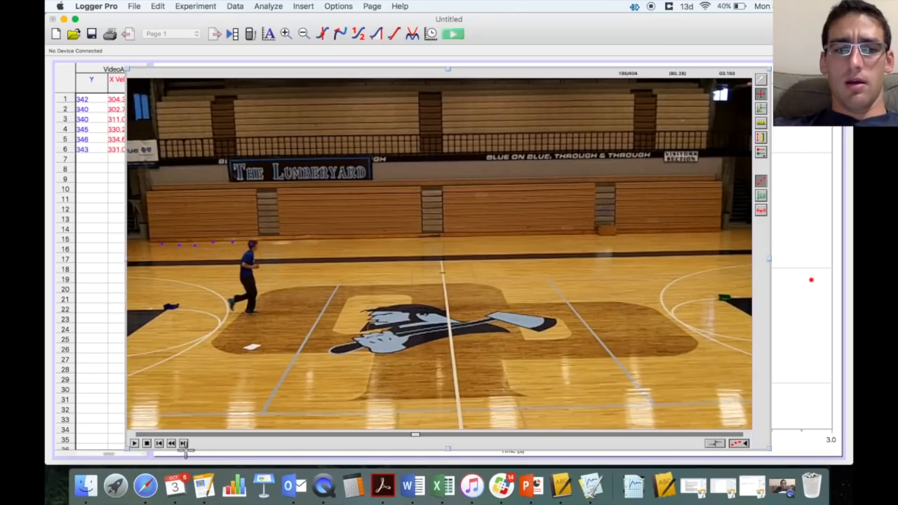
{"action": "left_click", "coordinate": [184, 444]}
{"action": "left_click", "coordinate": [184, 443]}
{"action": "left_click", "coordinate": [184, 444]}
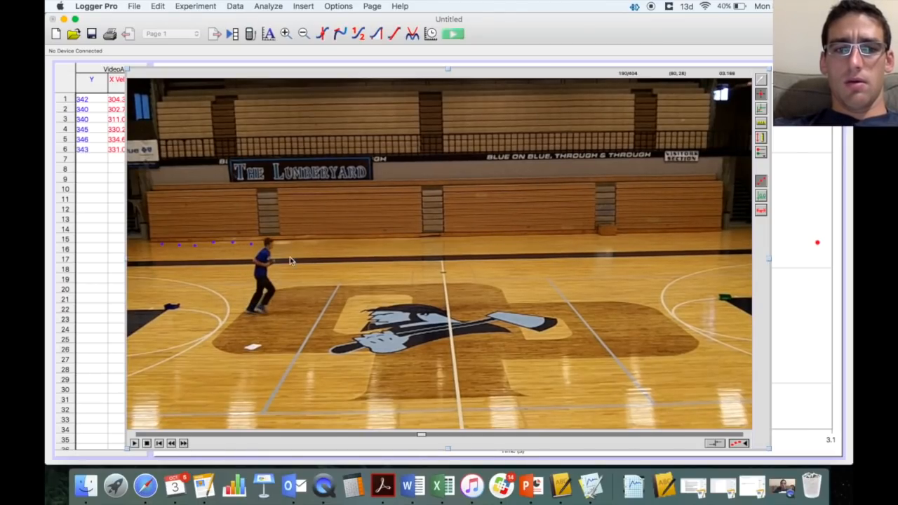
{"action": "left_click", "coordinate": [268, 242]}
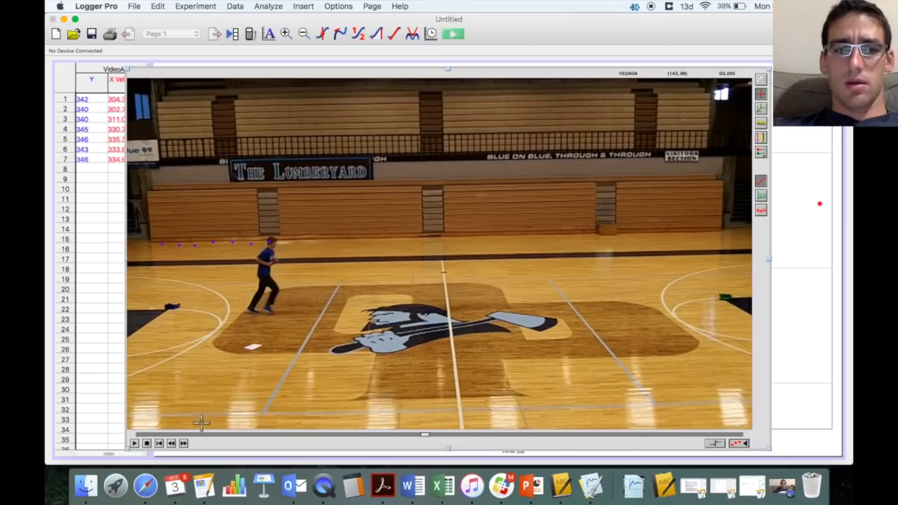
{"action": "left_click", "coordinate": [185, 443]}
{"action": "left_click", "coordinate": [186, 443]}
{"action": "left_click", "coordinate": [186, 443]}
{"action": "left_click", "coordinate": [186, 444]}
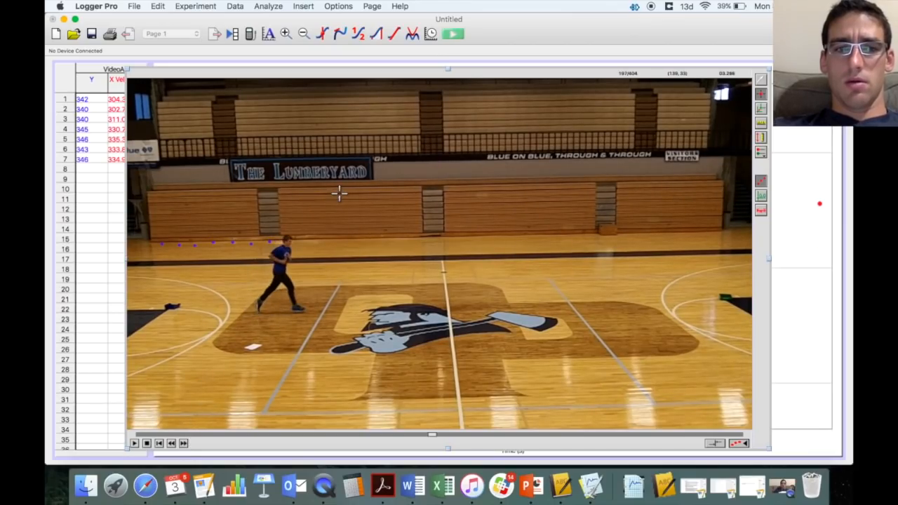
{"action": "left_click", "coordinate": [287, 240]}
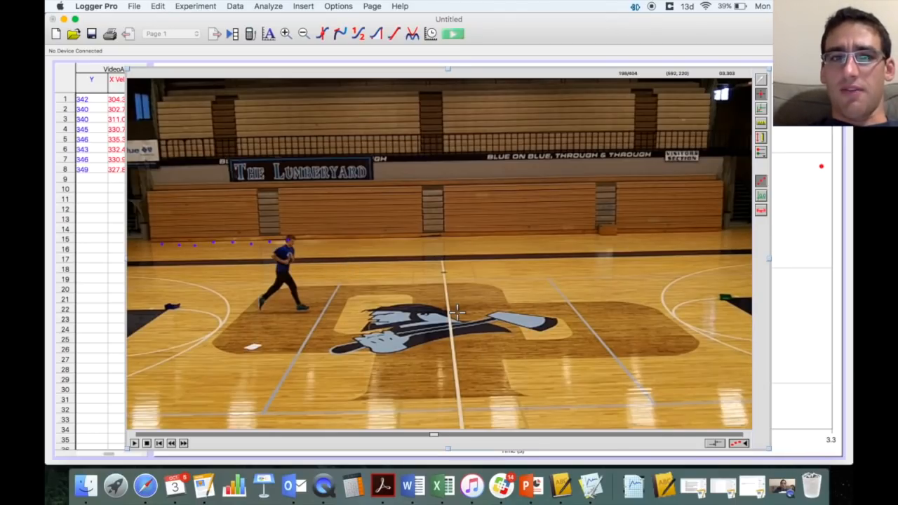
- Move the video to the top-left and shrink it to reveal the velocity table and graph
{"action": "left_click_drag", "start_coordinate": [384, 69], "coordinate": [456, 178]}
{"action": "left_click_drag", "start_coordinate": [374, 141], "coordinate": [349, 128]}
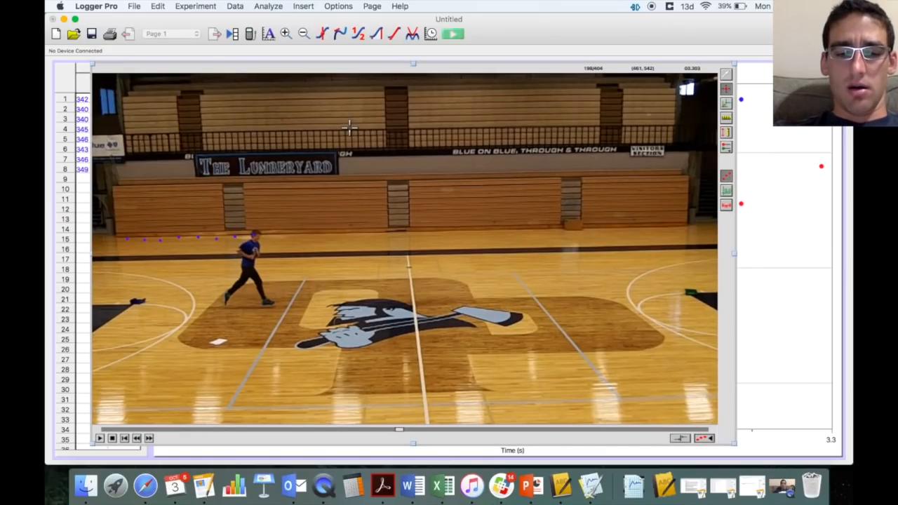
{"action": "key", "text": "super+r"}
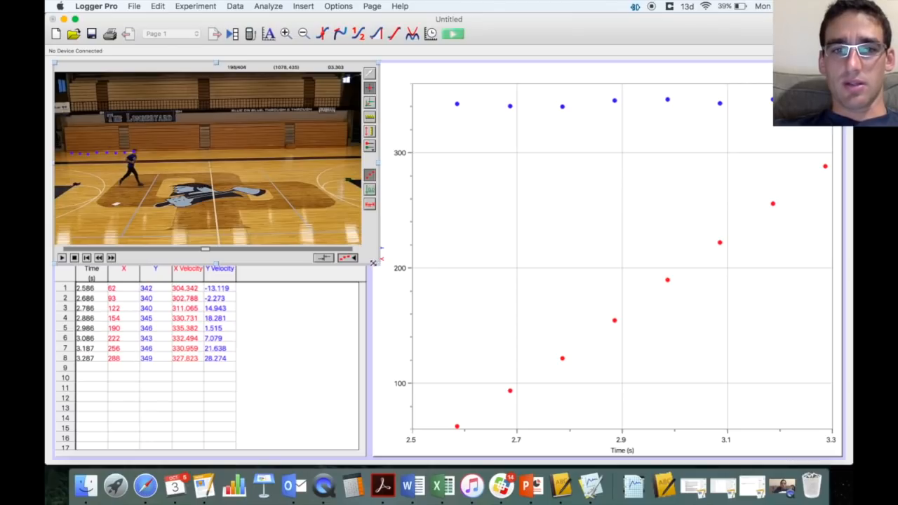
{"action": "left_click_drag", "start_coordinate": [374, 262], "coordinate": [362, 255]}
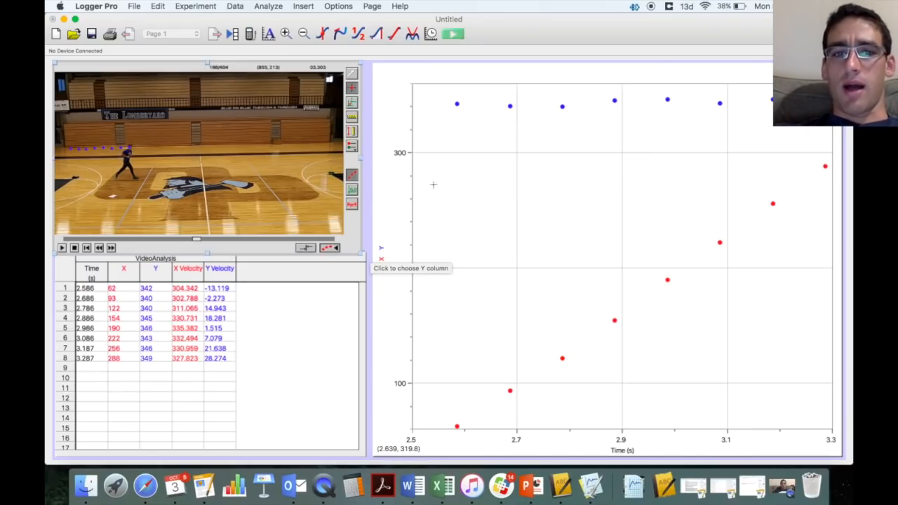
- Plot only X against time on the graph, then enlarge the runner video across the page
{"action": "left_click", "coordinate": [381, 257]}
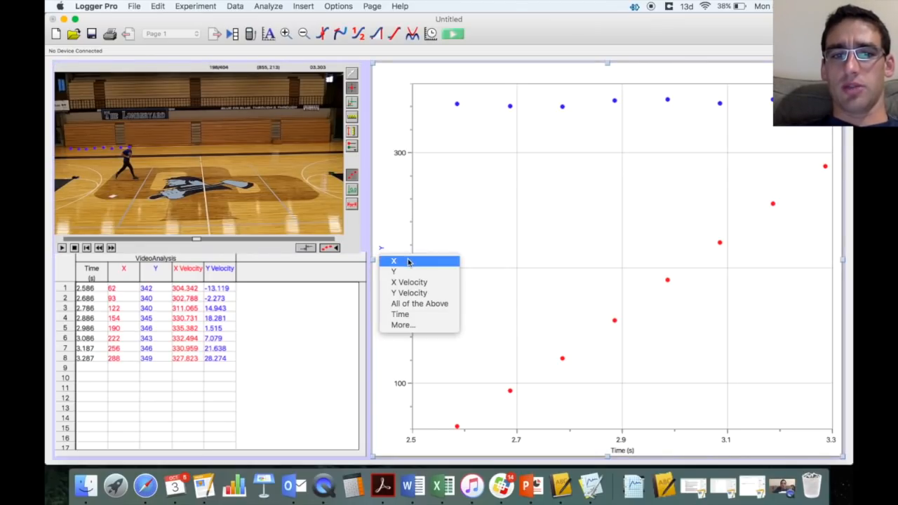
{"action": "left_click", "coordinate": [409, 262]}
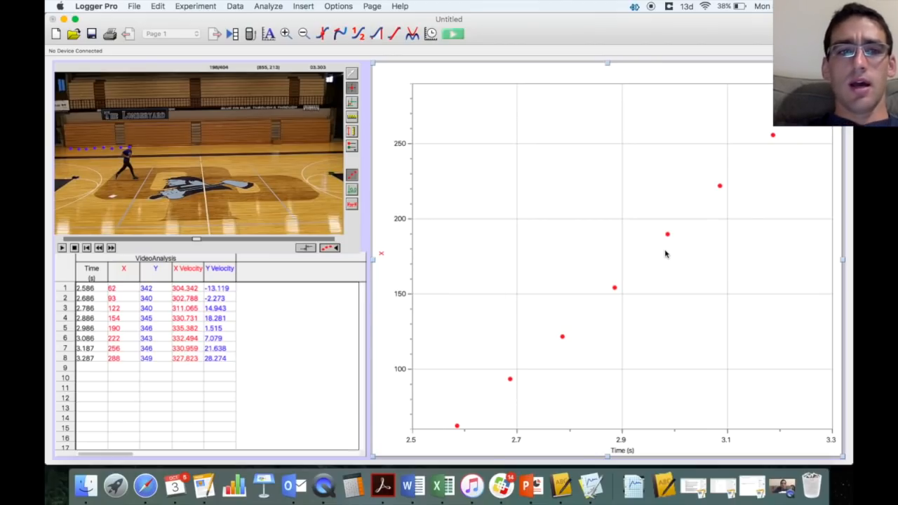
{"action": "left_click", "coordinate": [355, 223]}
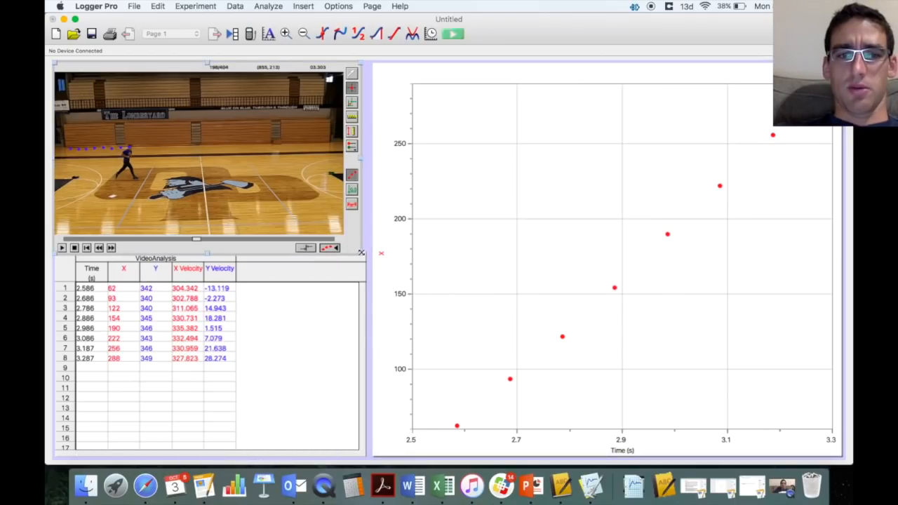
{"action": "left_click_drag", "start_coordinate": [367, 257], "coordinate": [587, 437]}
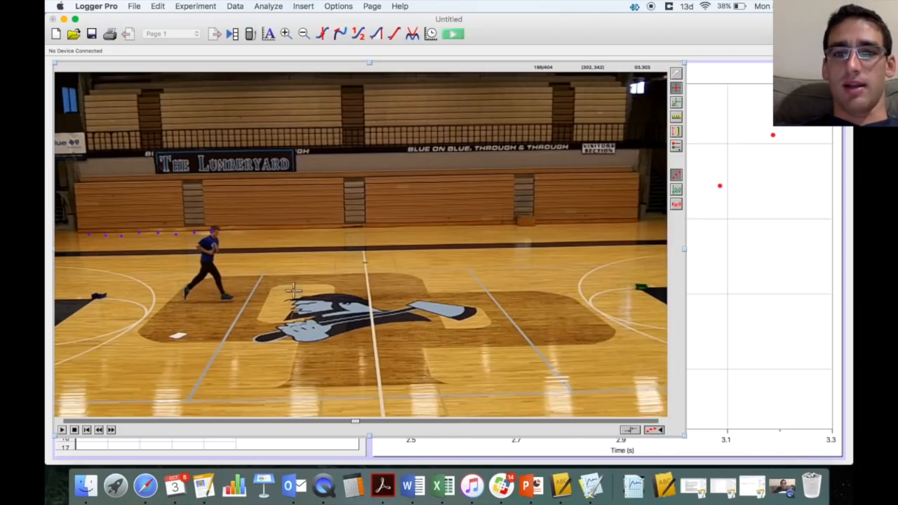
- Draw a scale line across the court from the left sideline and set its length to 15 m
{"action": "left_click", "coordinate": [675, 118]}
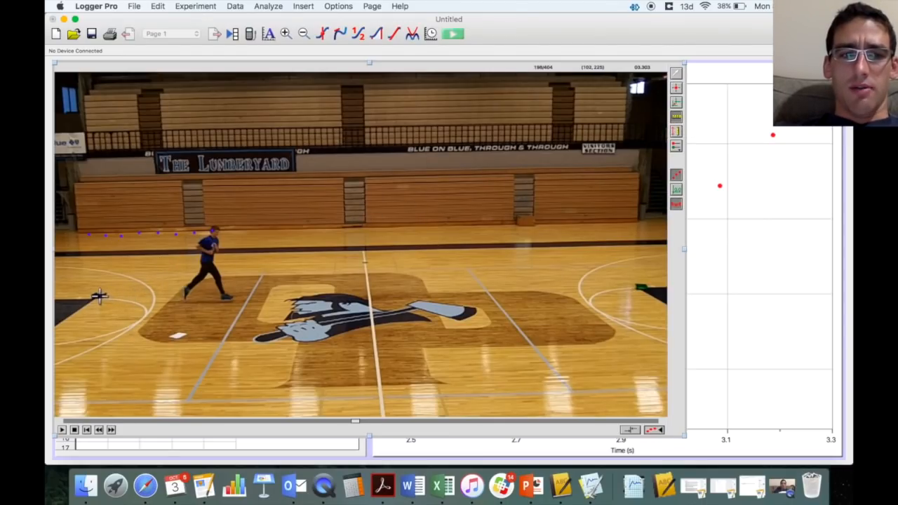
{"action": "left_click_drag", "start_coordinate": [98, 296], "coordinate": [640, 287]}
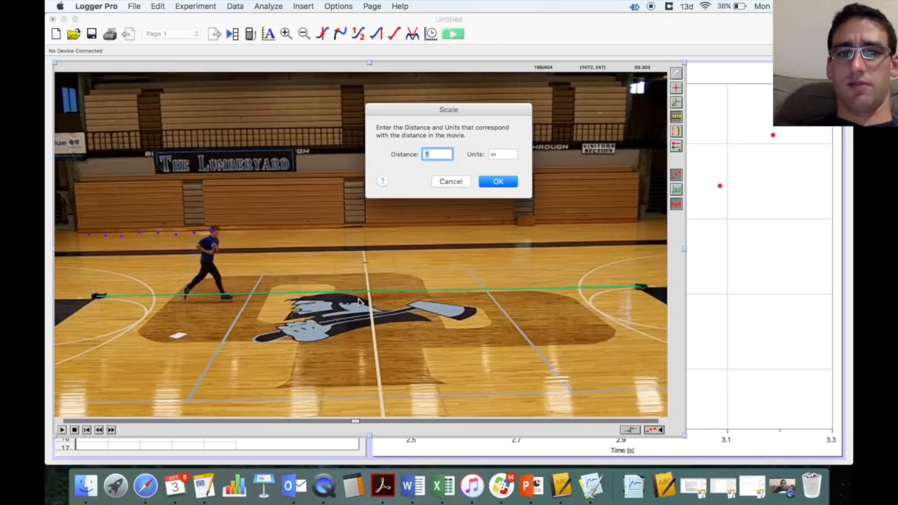
{"action": "type", "text": "15"}
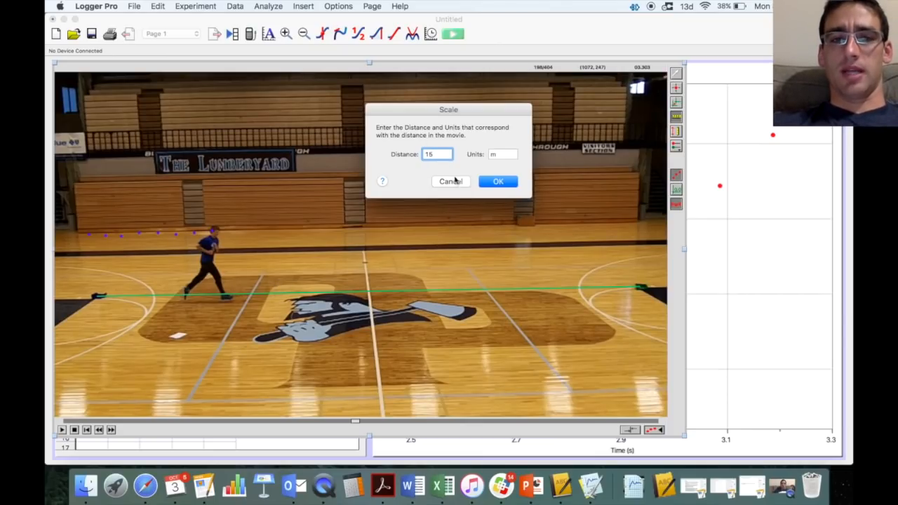
{"action": "left_click", "coordinate": [499, 181]}
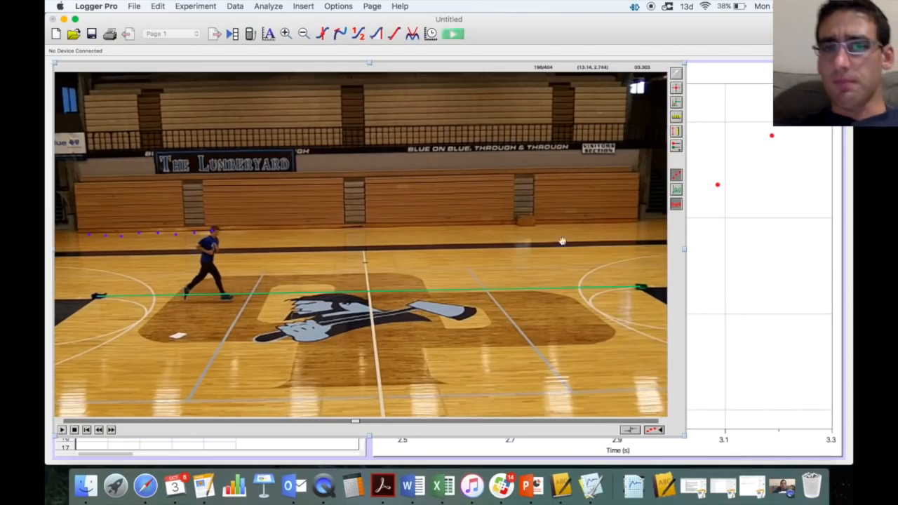
- Place the coordinate origin at the left end of the scale line, then auto-arrange the page
{"action": "left_click", "coordinate": [677, 106]}
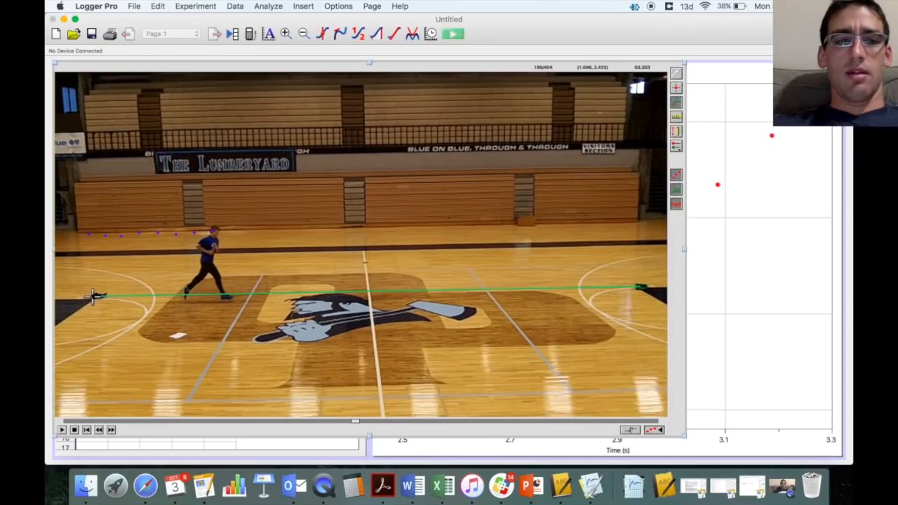
{"action": "left_click", "coordinate": [93, 297]}
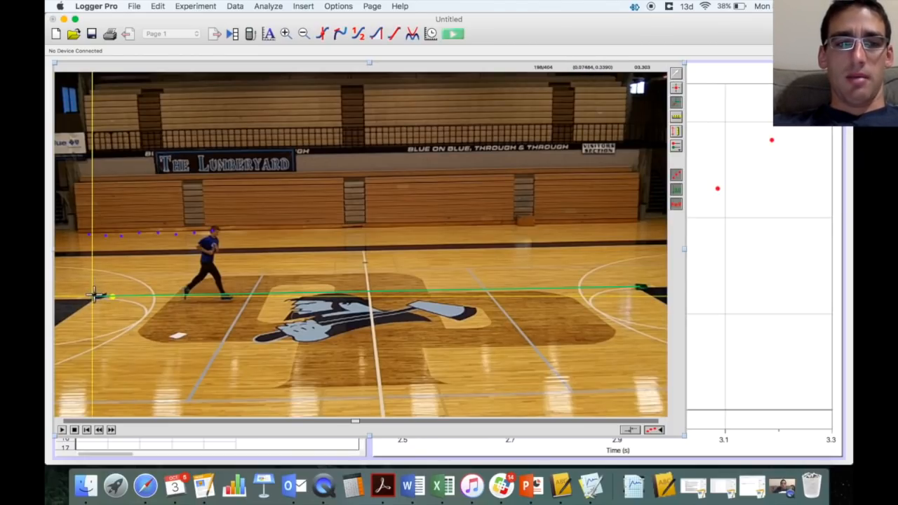
{"action": "left_click_drag", "start_coordinate": [89, 296], "coordinate": [87, 297]}
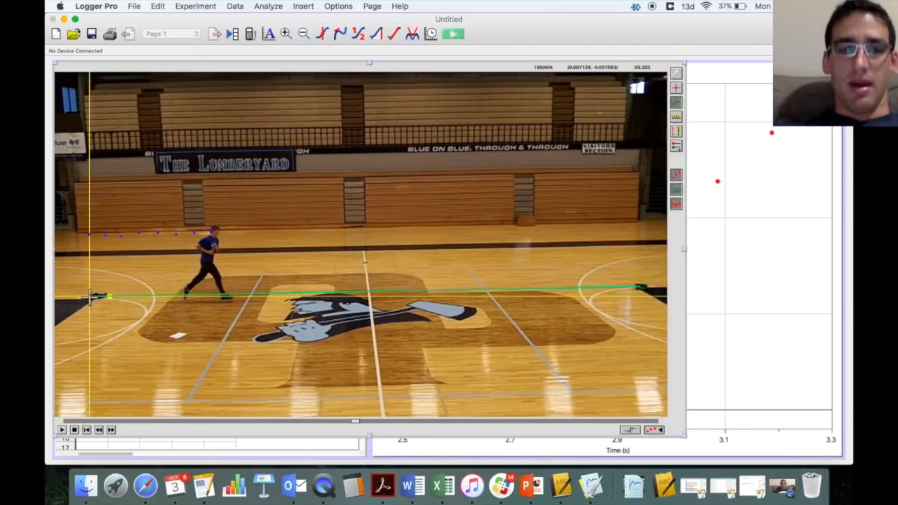
{"action": "key", "text": "super+r"}
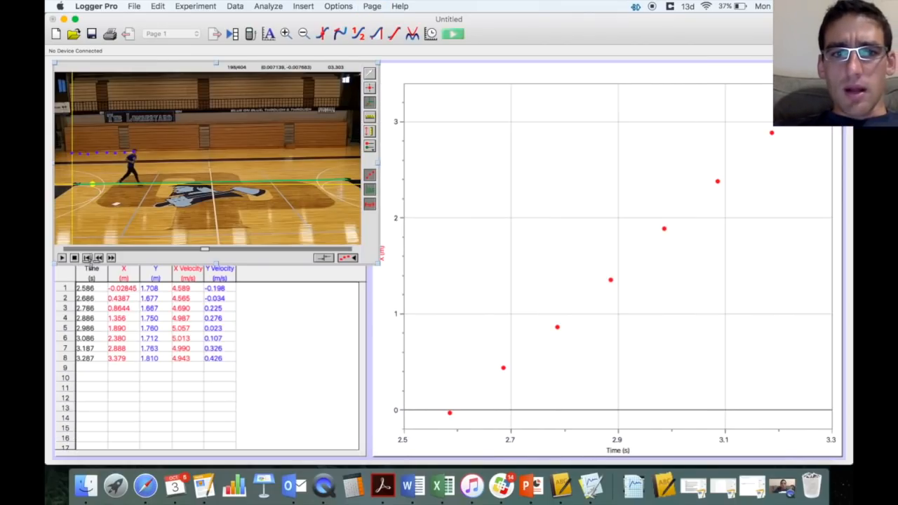
- Resize the video pane so it sits above the data table
{"action": "left_click_drag", "start_coordinate": [379, 264], "coordinate": [340, 243]}
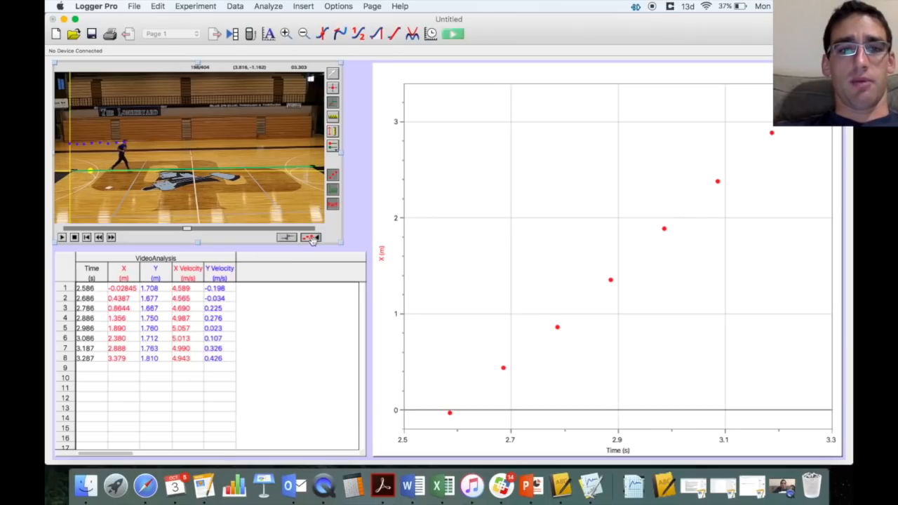
{"action": "left_click_drag", "start_coordinate": [343, 243], "coordinate": [354, 248]}
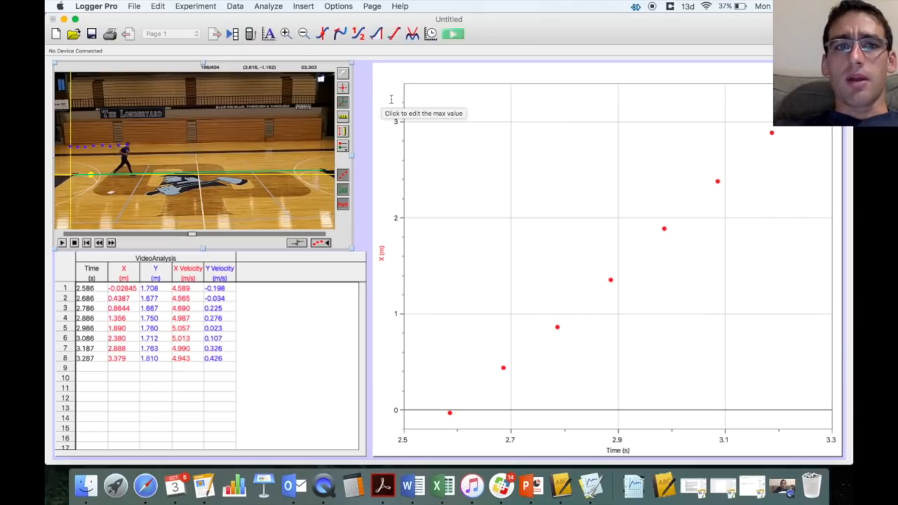
{"action": "left_click", "coordinate": [302, 8]}
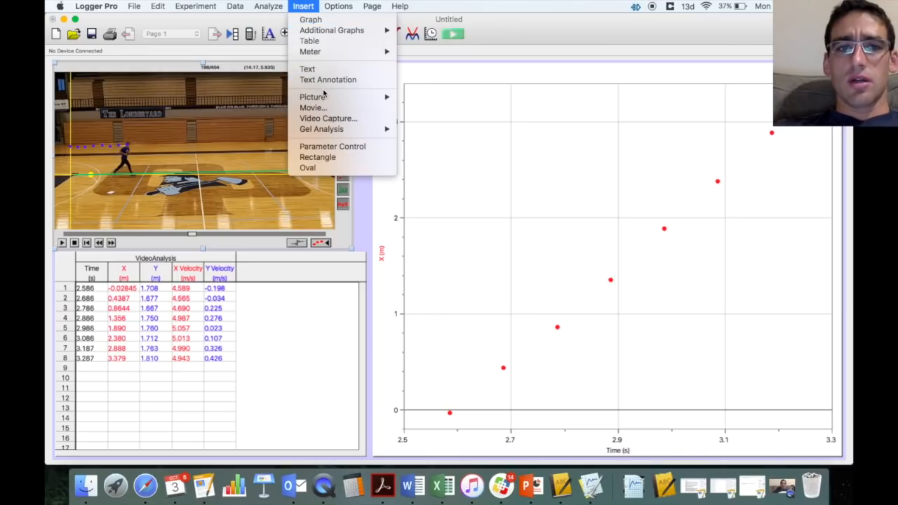
- Insert a second graph below the position graph and set it to plot X Velocity against time
{"action": "mouse_move", "coordinate": [333, 35]}
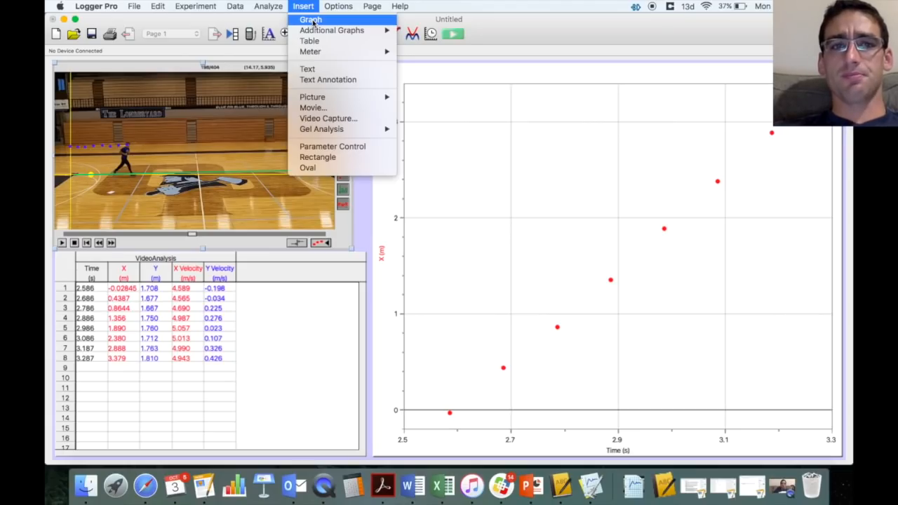
{"action": "left_click", "coordinate": [311, 20]}
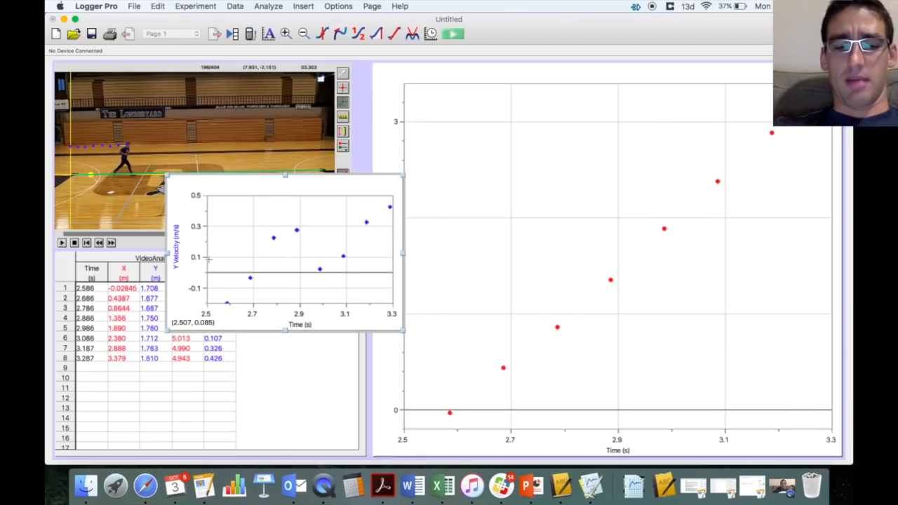
{"action": "key", "text": "super+r"}
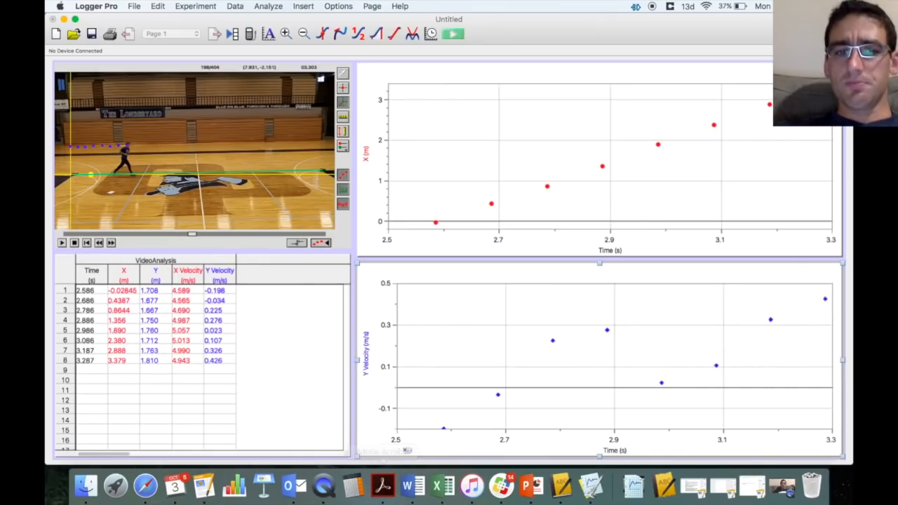
{"action": "left_click", "coordinate": [366, 355]}
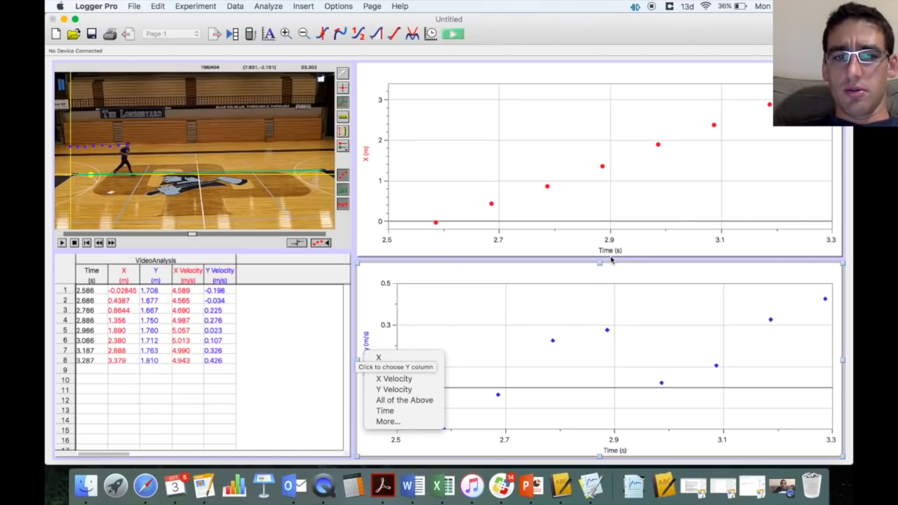
{"action": "left_click", "coordinate": [397, 382]}
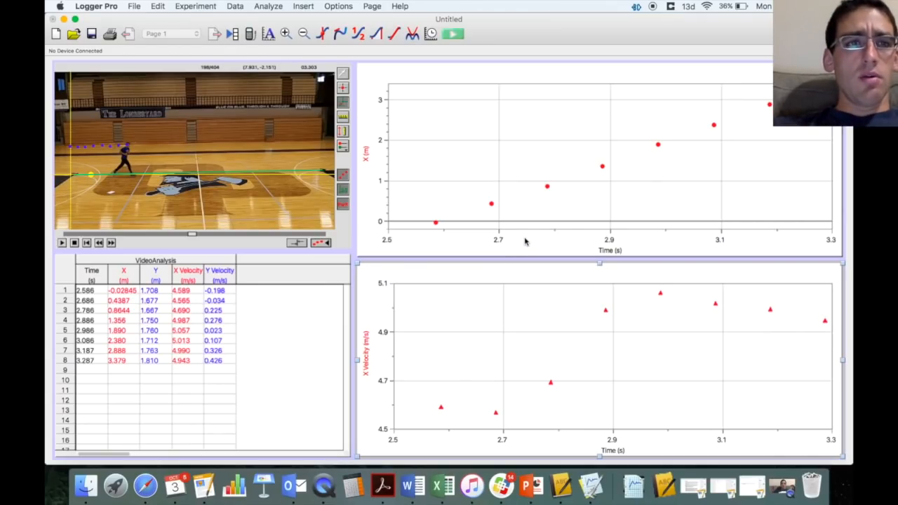
- Save the experiment as 'Constant Speed' in the Desktop folder
{"action": "left_click", "coordinate": [134, 7]}
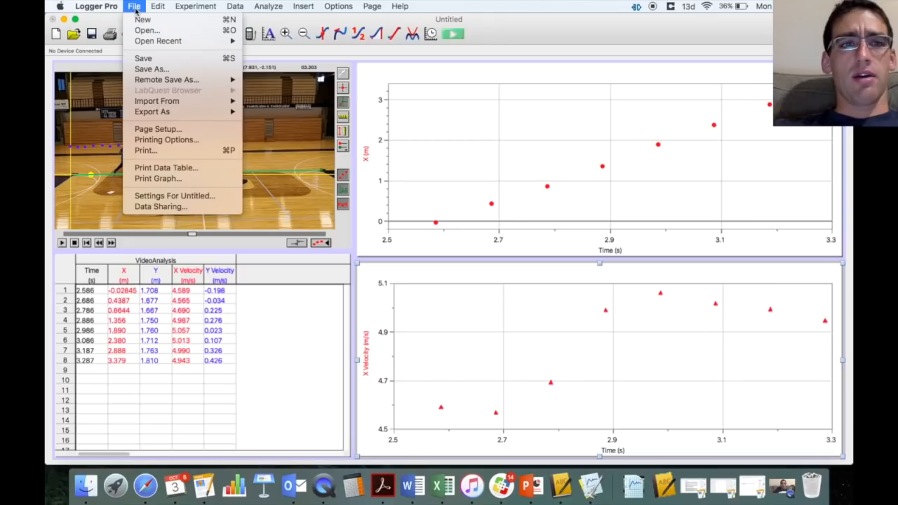
{"action": "left_click", "coordinate": [144, 59]}
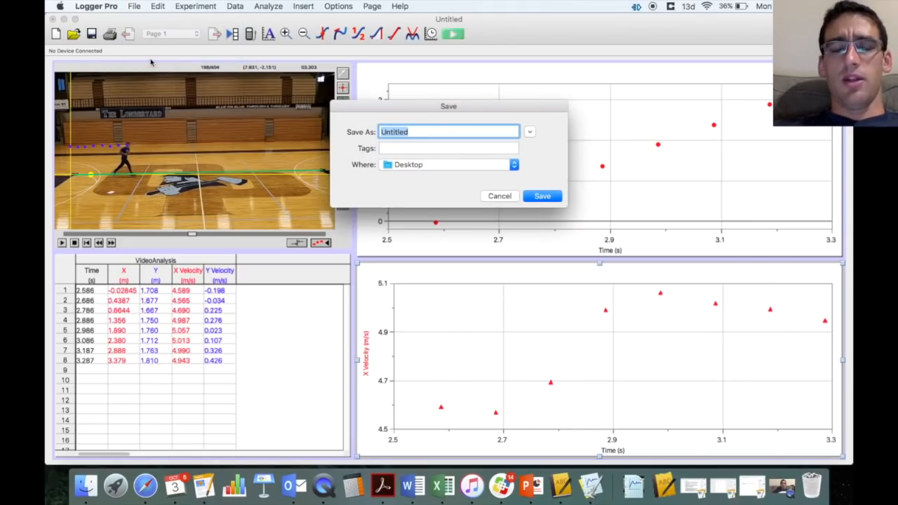
{"action": "type", "text": "Co"}
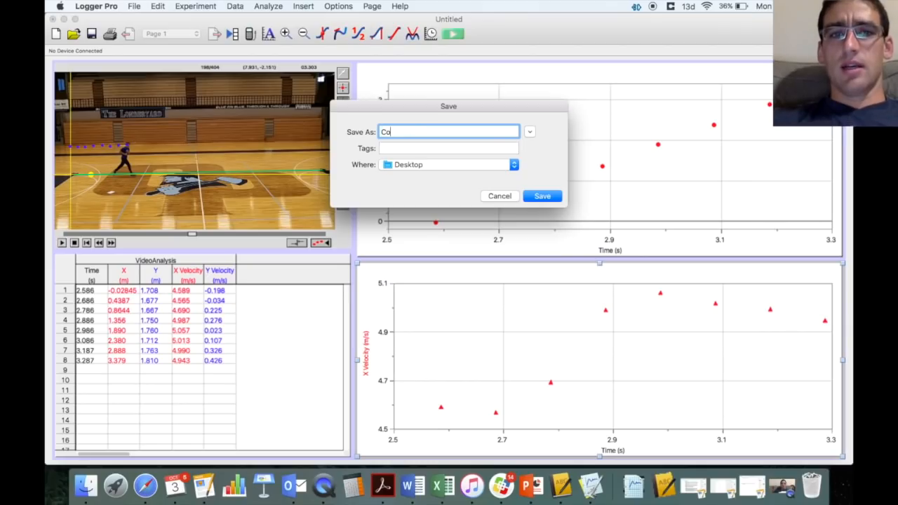
{"action": "type", "text": "nstant Sp"}
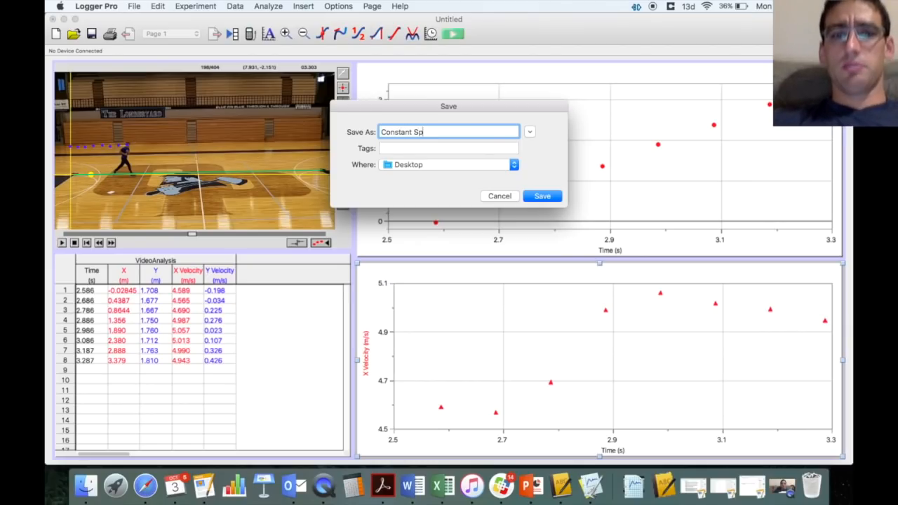
{"action": "type", "text": "eed"}
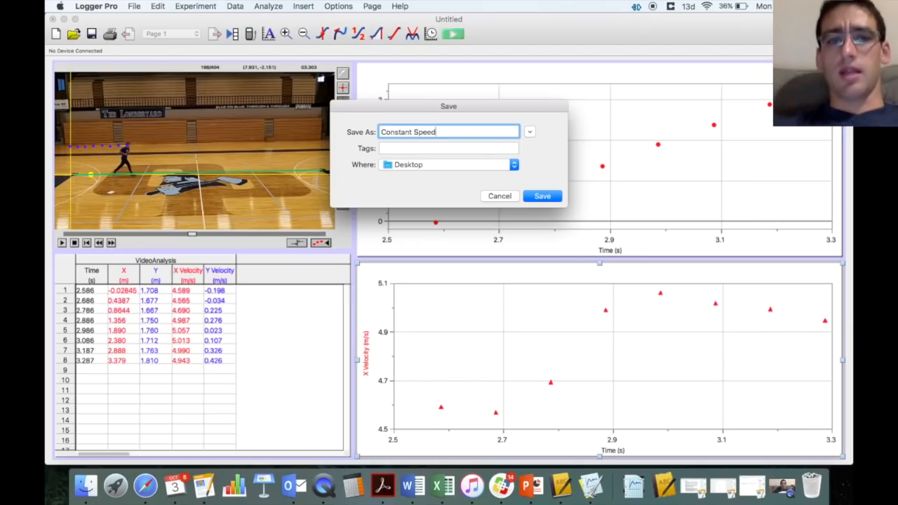
{"action": "left_click", "coordinate": [515, 166]}
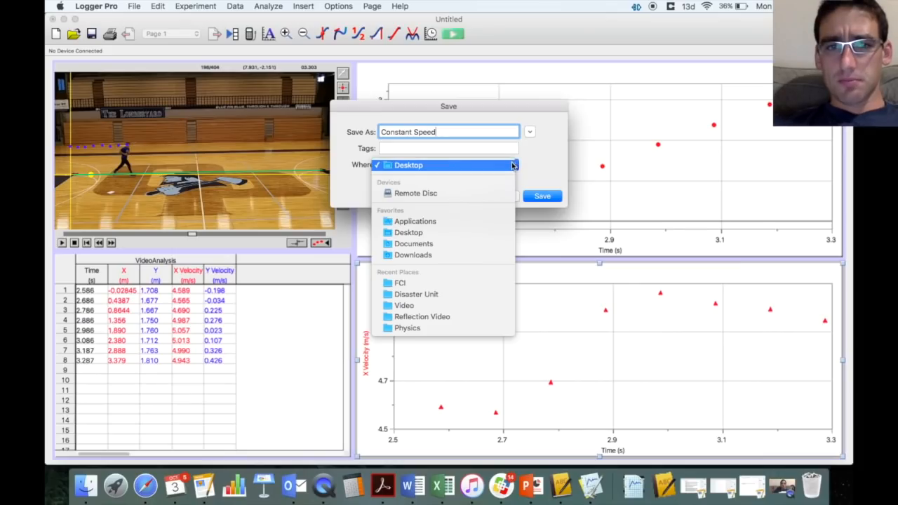
{"action": "left_click", "coordinate": [517, 165]}
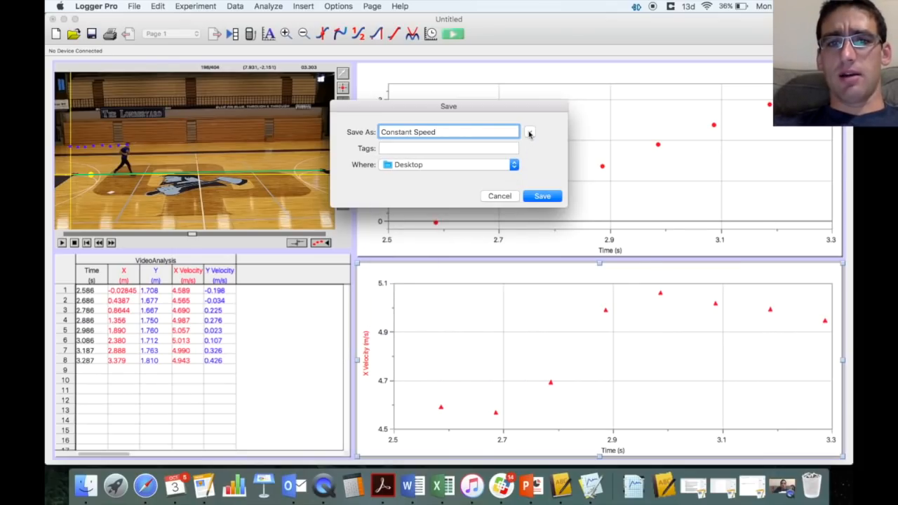
{"action": "left_click", "coordinate": [529, 133]}
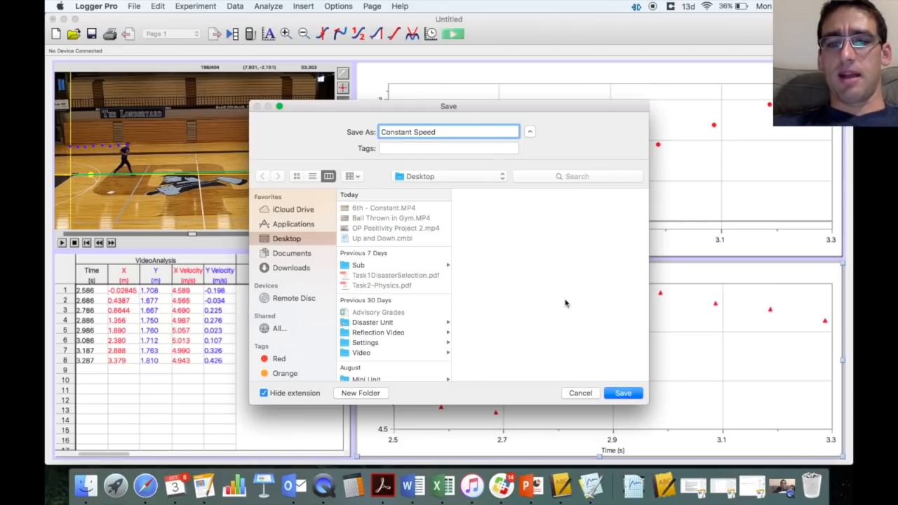
{"action": "left_click", "coordinate": [628, 395]}
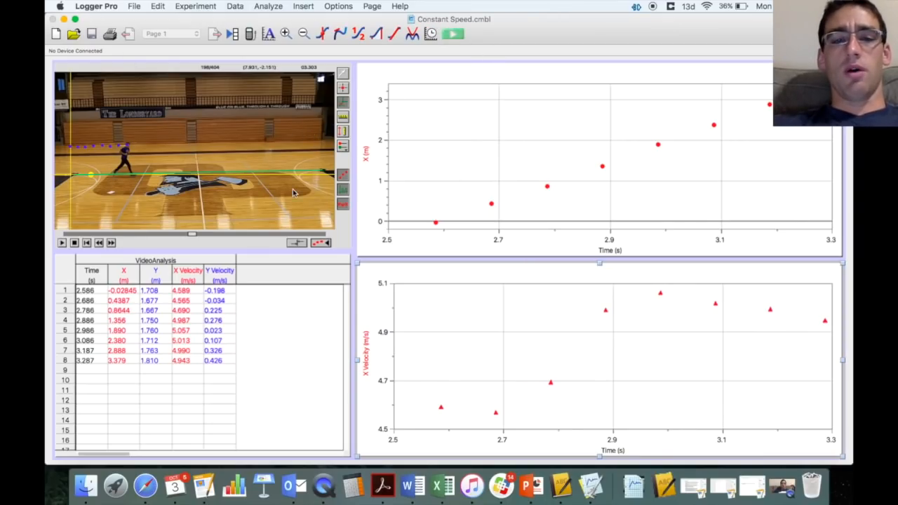
- Quit Logger Pro, leaving Constant Speed.cmbl visible on the desktop
{"action": "left_click", "coordinate": [86, 9]}
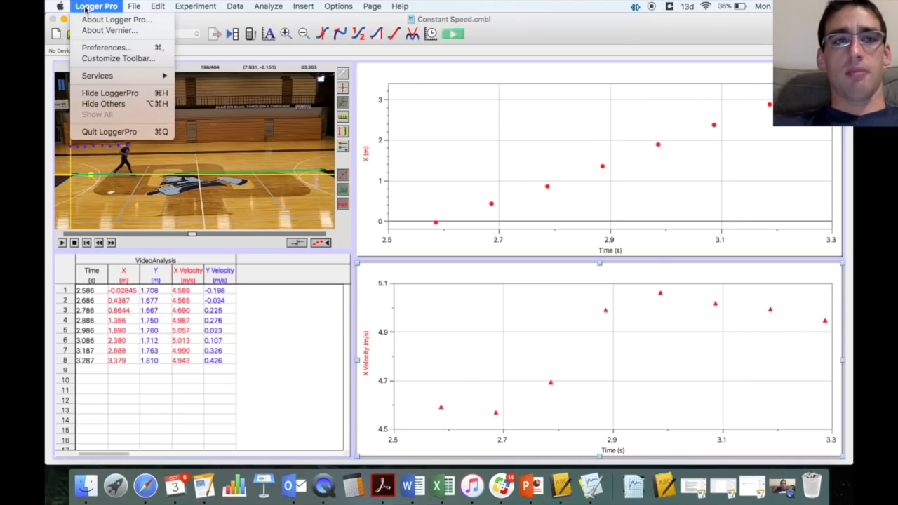
{"action": "left_click", "coordinate": [112, 132]}
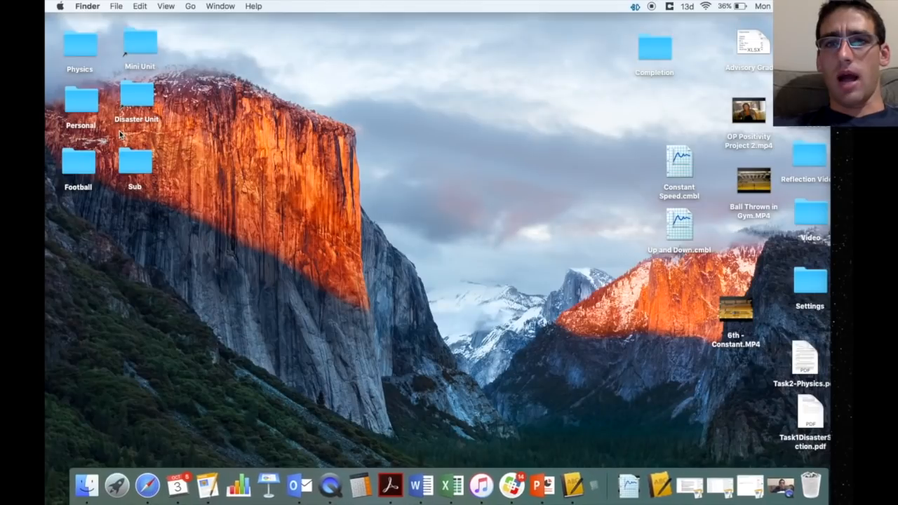